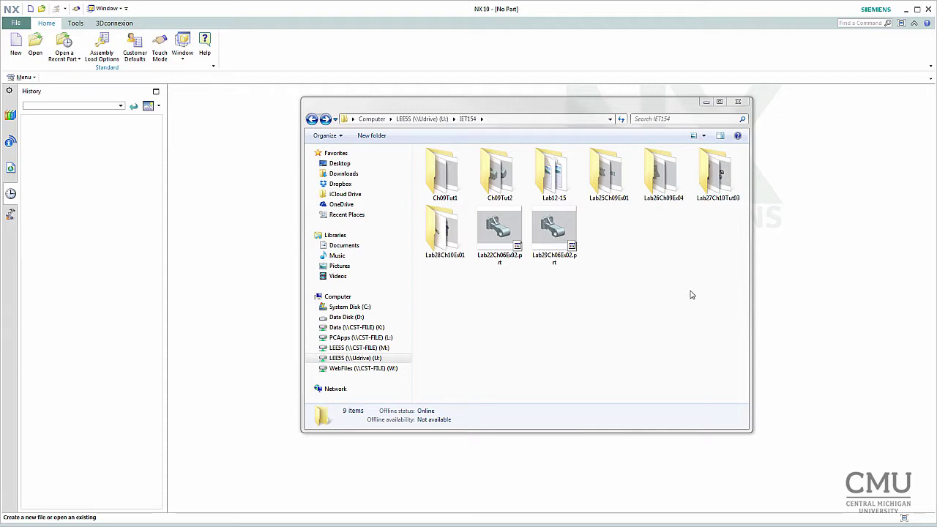
Duplicate the Lab27Ch10Tut03 folder within the IET154 folder.
{"action": "double_click", "coordinate": [716, 182]}
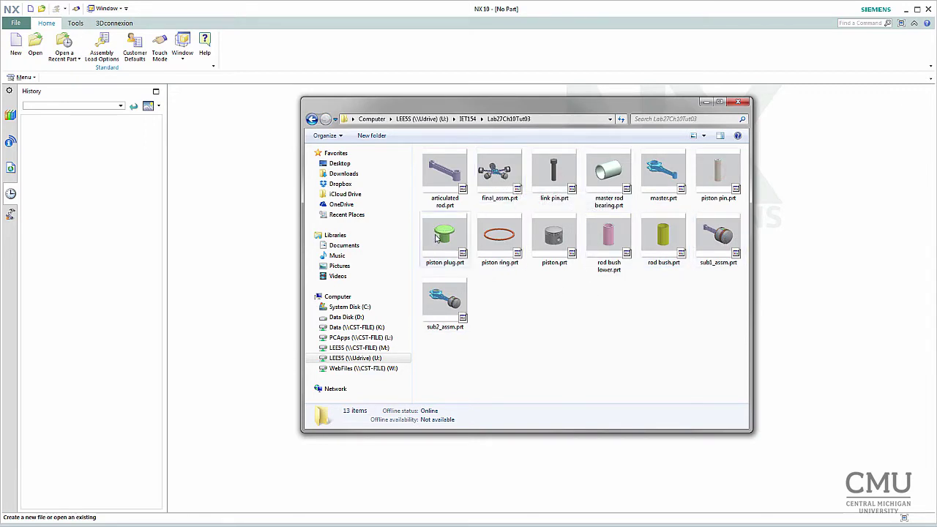
{"action": "left_click", "coordinate": [312, 118]}
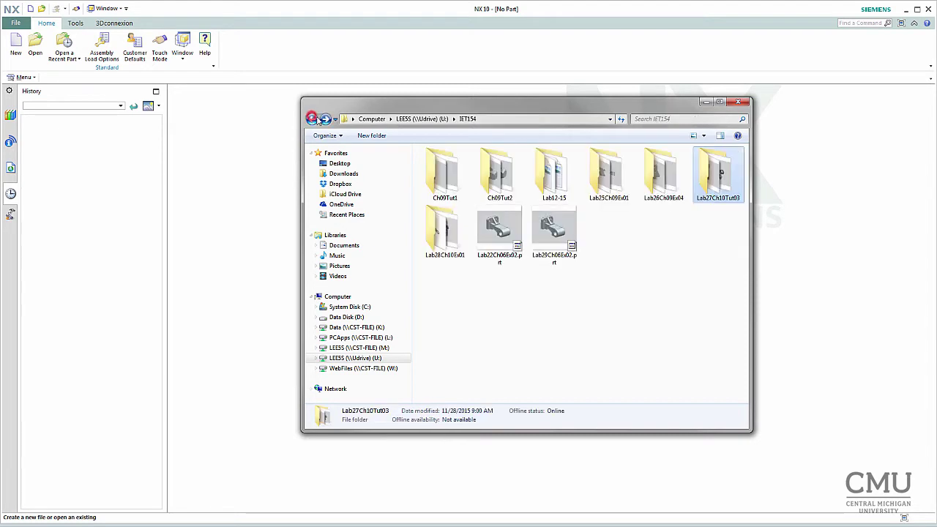
{"action": "double_click", "coordinate": [715, 177]}
{"action": "right_click", "coordinate": [715, 176]}
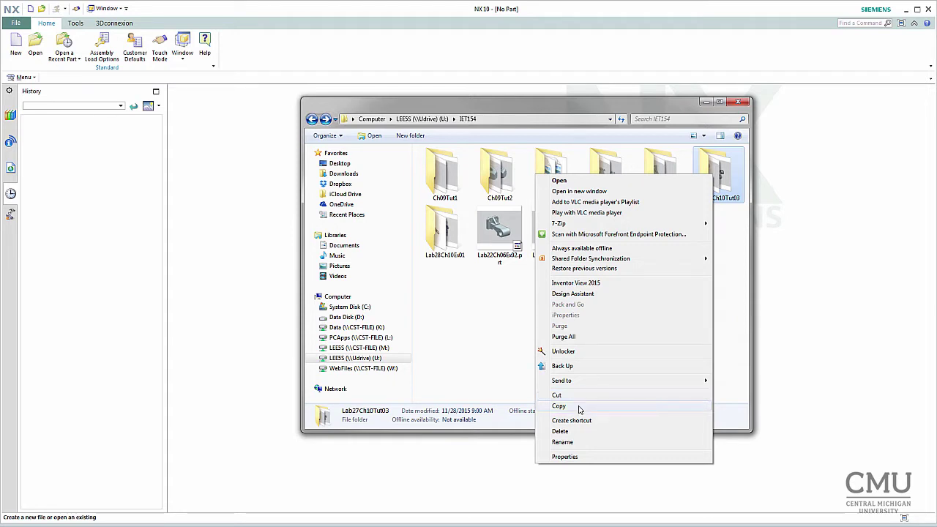
{"action": "left_click", "coordinate": [579, 407]}
{"action": "right_click", "coordinate": [639, 244]}
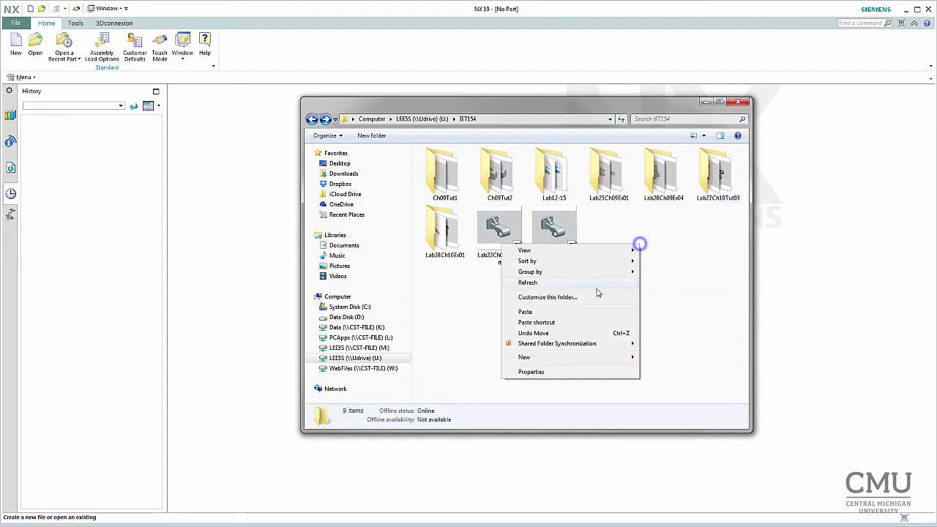
{"action": "left_click", "coordinate": [525, 312]}
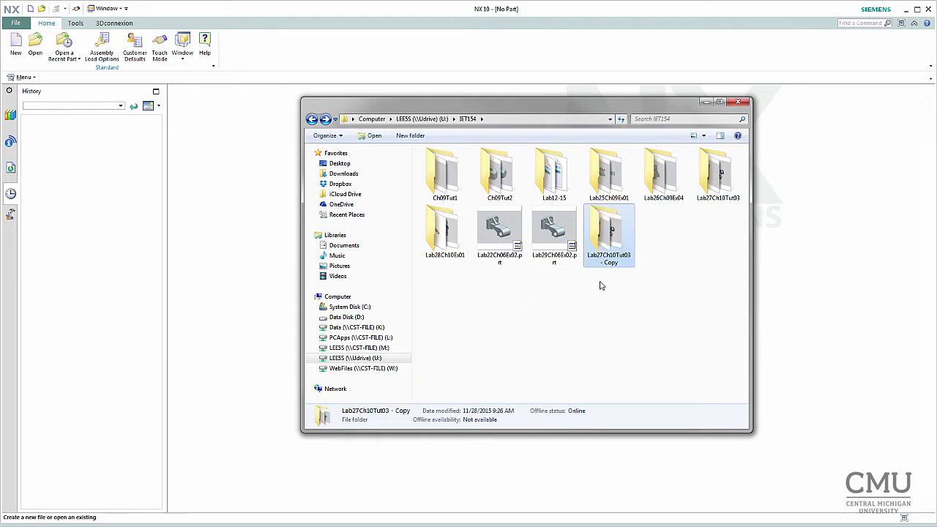
Rename the copied folder as Lab30Ch10Tut03.
{"action": "left_click", "coordinate": [602, 258]}
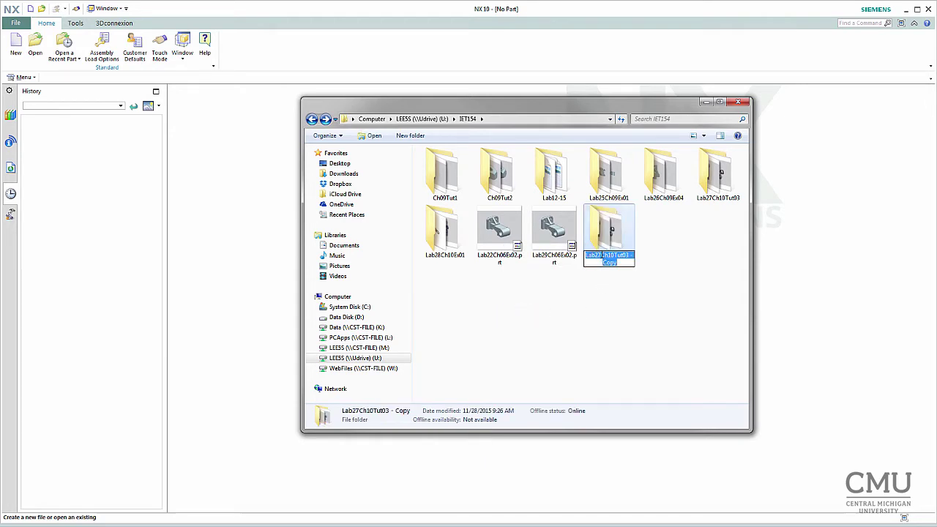
{"action": "left_click", "coordinate": [602, 255]}
{"action": "key", "text": "BackSpace"}
{"action": "key", "text": "BackSpace"}
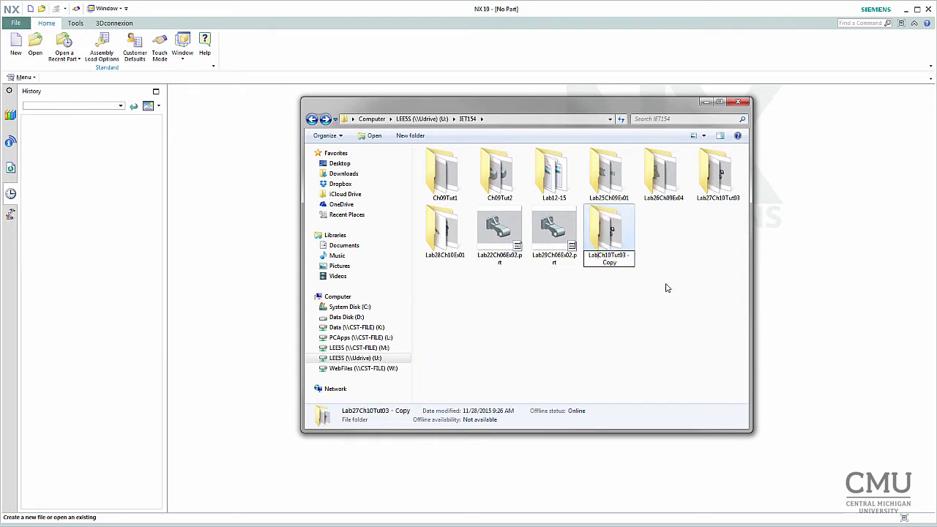
{"action": "type", "text": "30"}
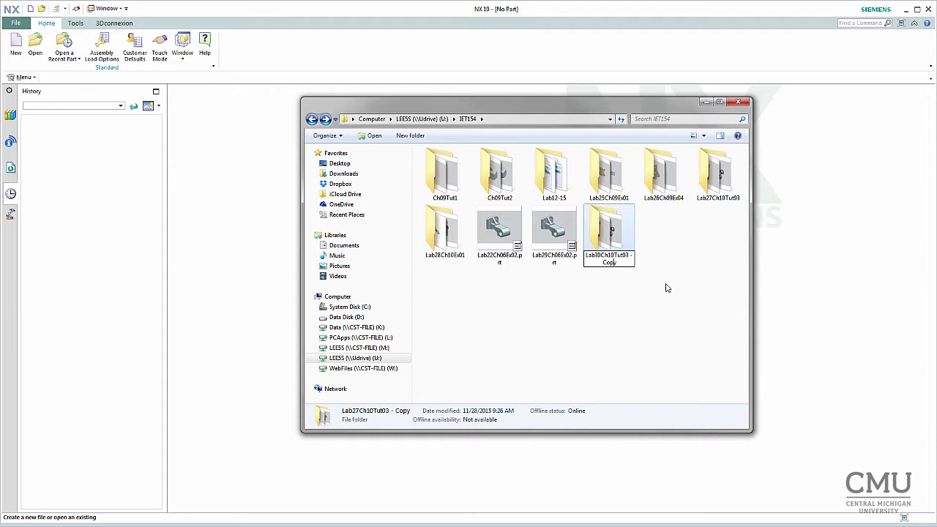
{"action": "key", "text": "BackSpace"}
{"action": "key", "text": "BackSpace"}
{"action": "key", "text": "BackSpace"}
{"action": "key", "text": "BackSpace"}
{"action": "key", "text": "Return"}
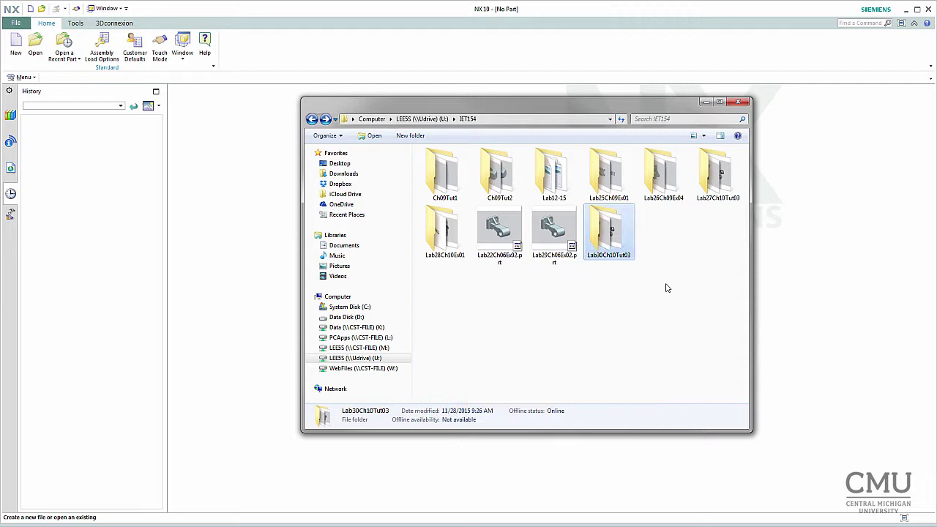
Open final_assm.prt from the Lab30Ch10Tut03 folder in NX.
{"action": "left_click", "coordinate": [661, 287]}
{"action": "double_click", "coordinate": [618, 238]}
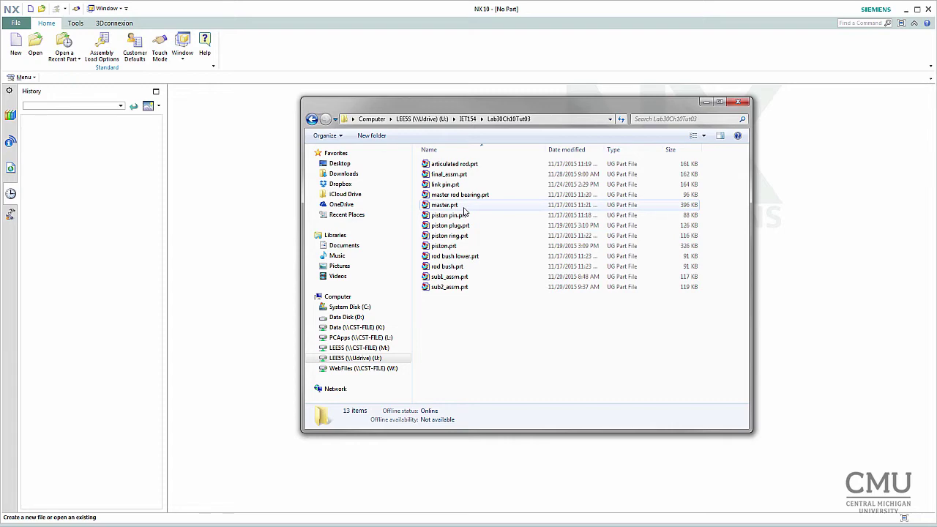
{"action": "double_click", "coordinate": [452, 175]}
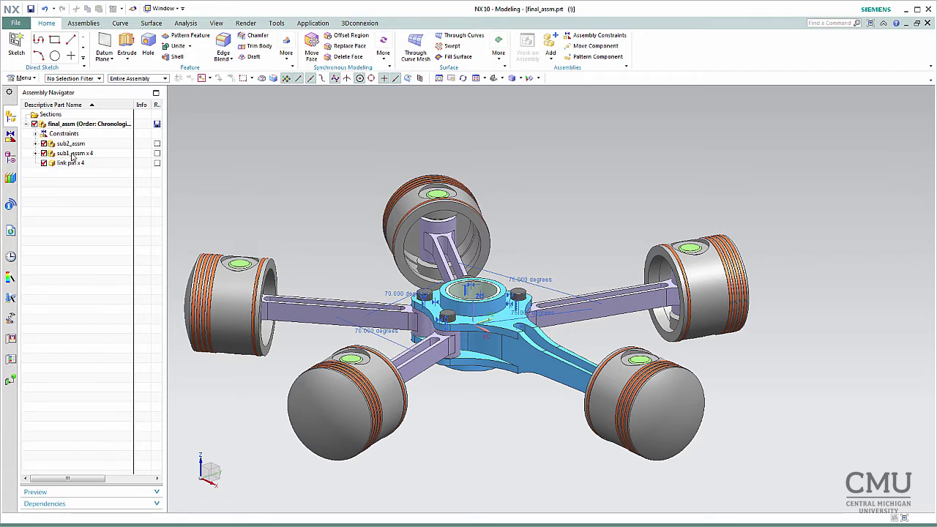
Highlight the sub1_assm, sub2_assm and link pin components in turn and examine where each sits in the assembly.
{"action": "left_click", "coordinate": [74, 154]}
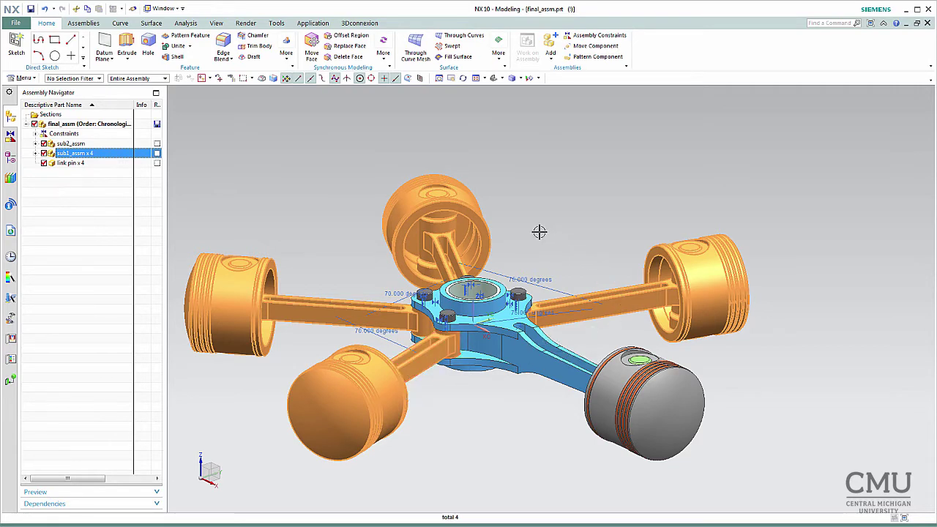
{"action": "left_click", "coordinate": [68, 144]}
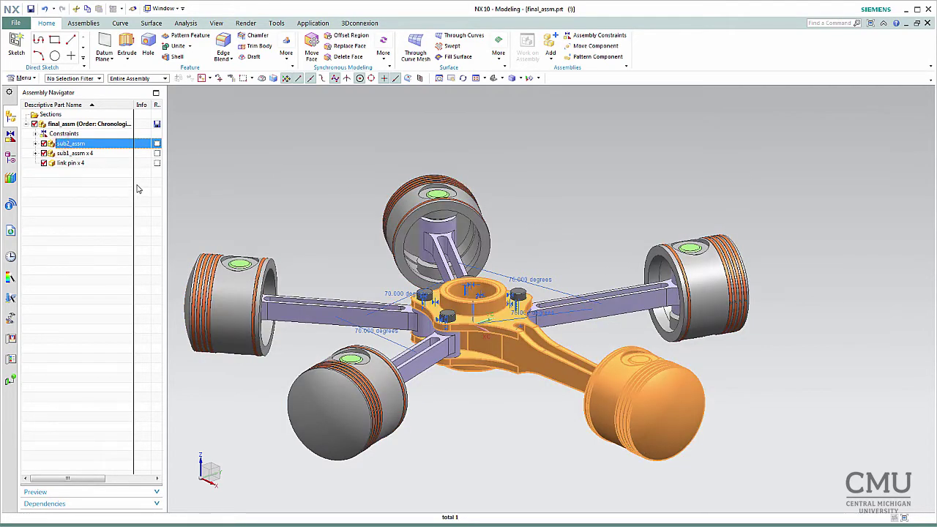
{"action": "left_click", "coordinate": [73, 162]}
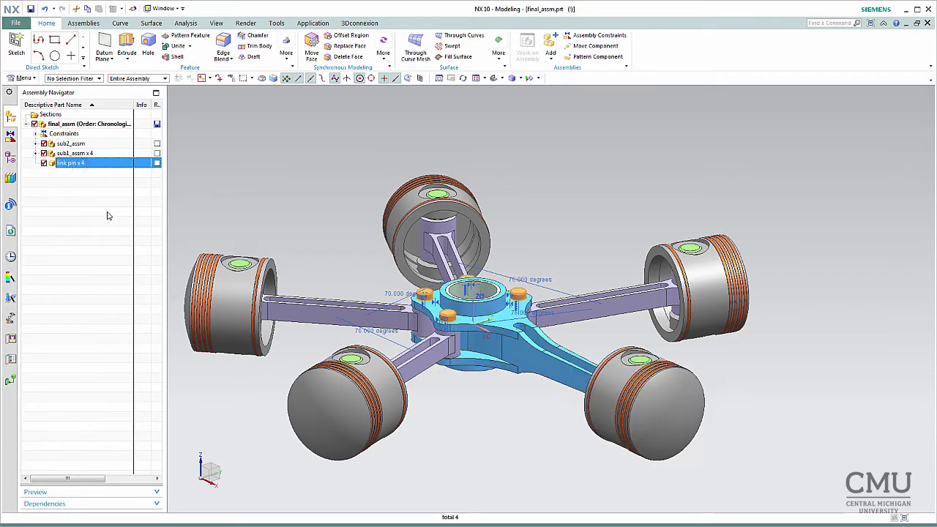
{"action": "mouse_move", "coordinate": [346, 214]}
{"action": "middle_mouse_down"}
{"action": "mouse_move", "coordinate": [359, 251]}
{"action": "mouse_move", "coordinate": [359, 226]}
{"action": "mouse_move", "coordinate": [349, 220]}
{"action": "middle_mouse_up"}
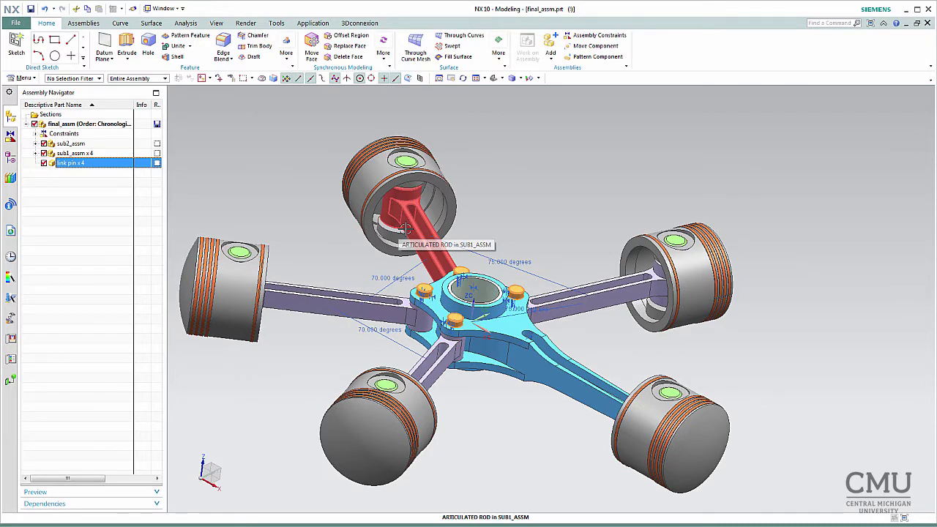
{"action": "middle_click_drag", "start_coordinate": [404, 229], "coordinate": [403, 226]}
{"action": "scroll", "coordinate": [585, 302], "scroll_direction": "up", "scroll_amount": 3}
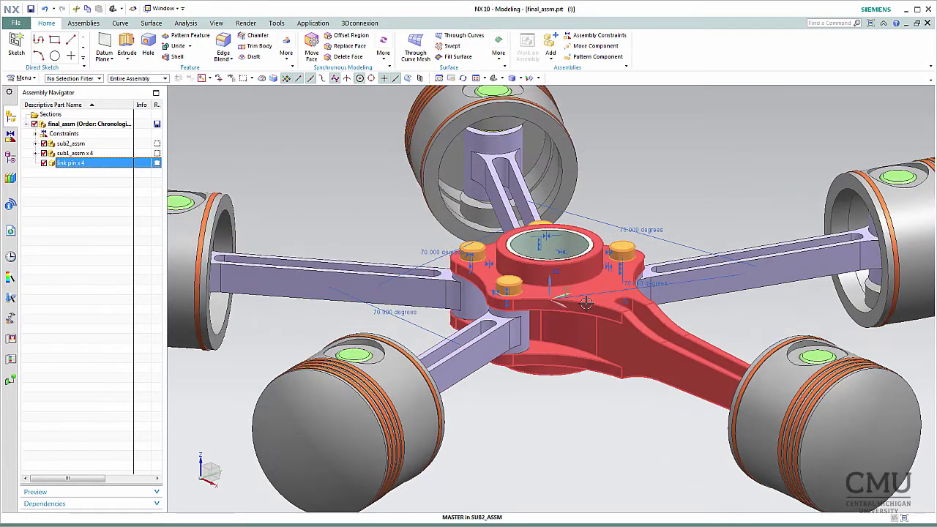
{"action": "scroll", "coordinate": [585, 303], "scroll_direction": "down", "scroll_amount": 3}
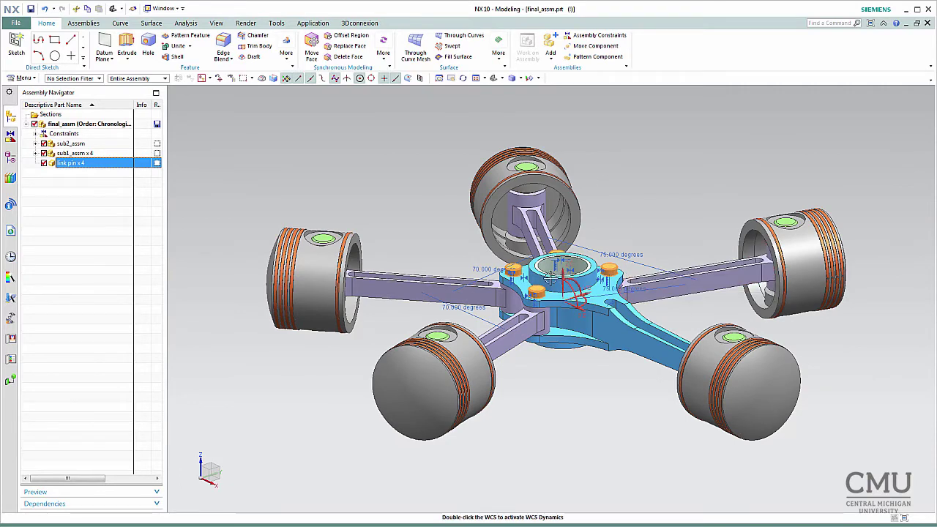
Display the assembly in the saved Explosion 1 state and clear the link pin selection.
{"action": "left_click", "coordinate": [87, 24]}
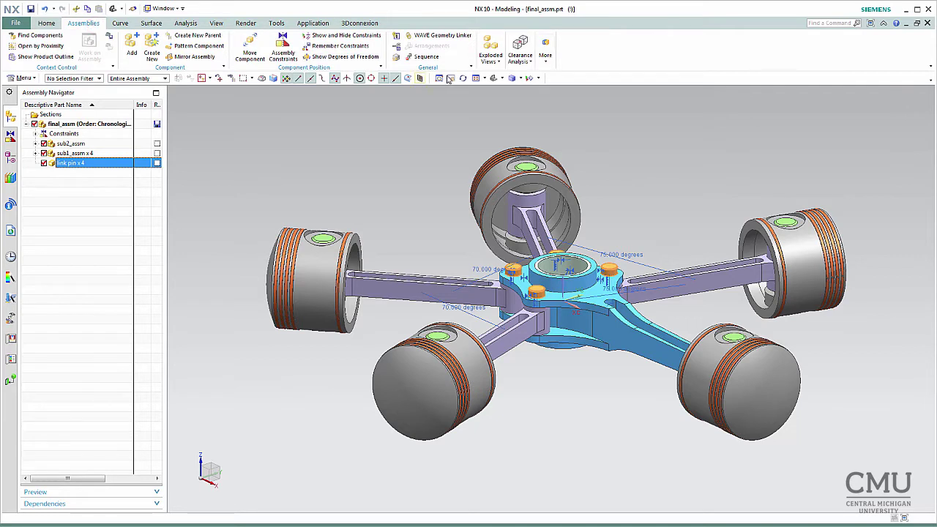
{"action": "left_click", "coordinate": [491, 61]}
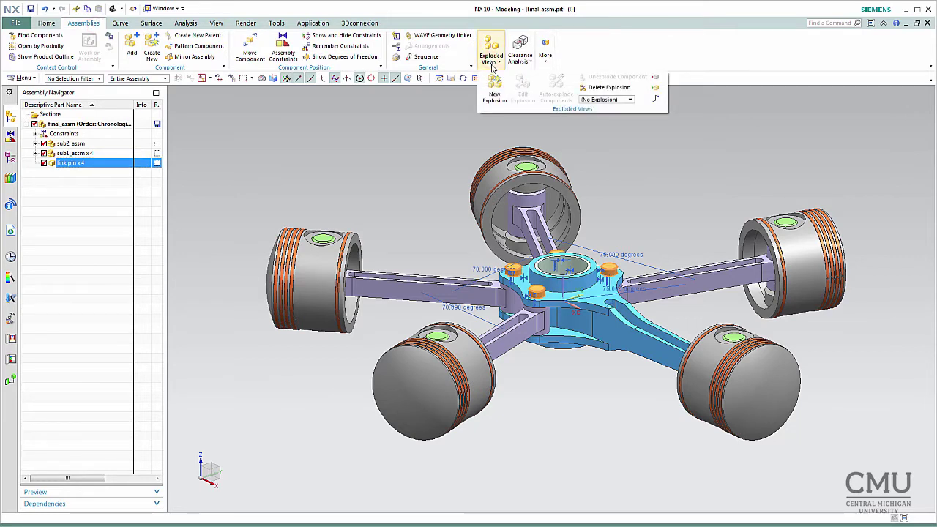
{"action": "left_click", "coordinate": [597, 100]}
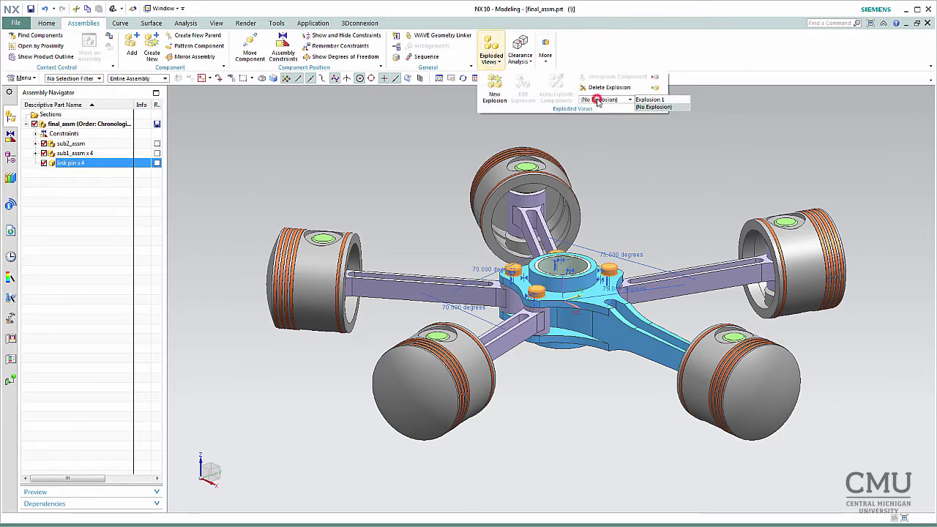
{"action": "left_click", "coordinate": [643, 99]}
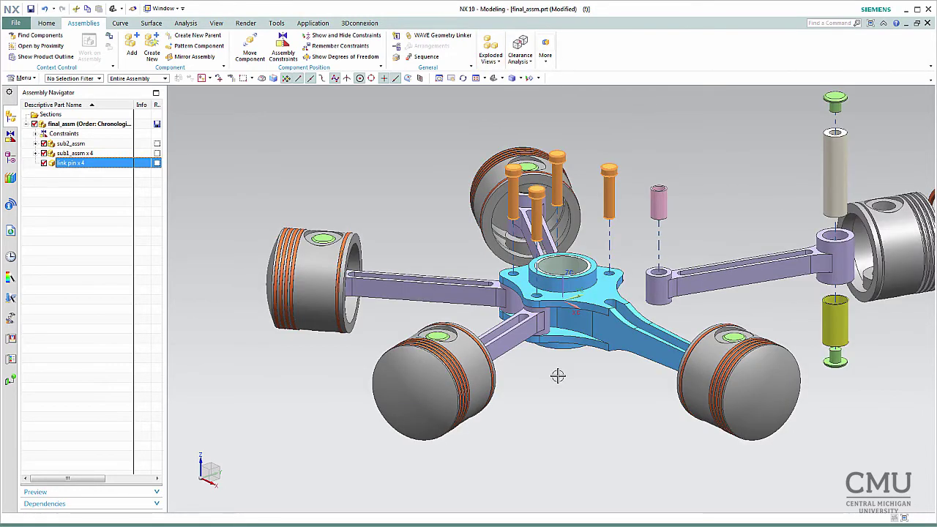
{"action": "middle_click_drag", "start_coordinate": [569, 374], "coordinate": [494, 408]}
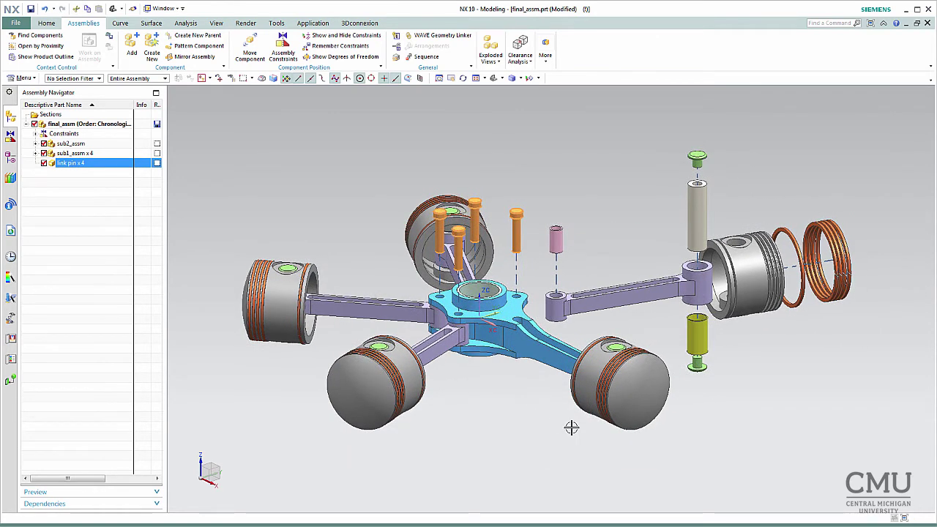
{"action": "left_click", "coordinate": [495, 63]}
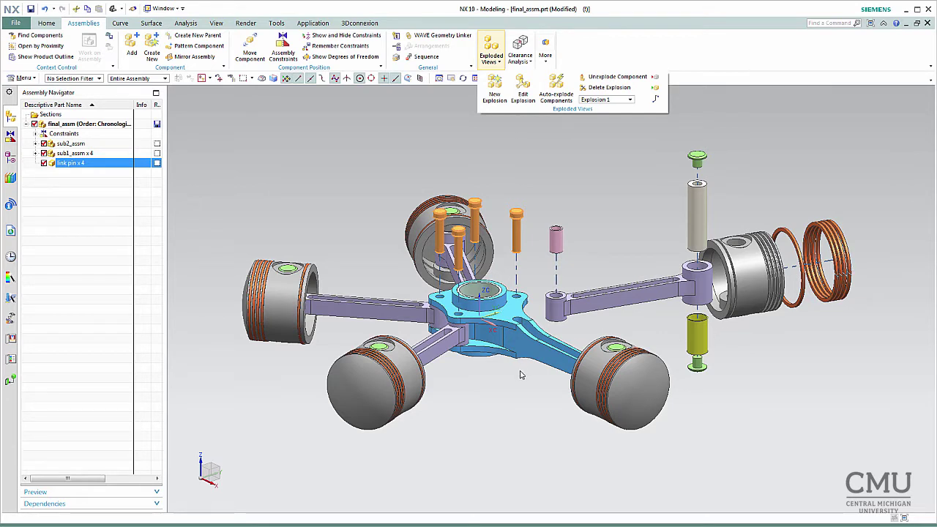
{"action": "left_click", "coordinate": [602, 174]}
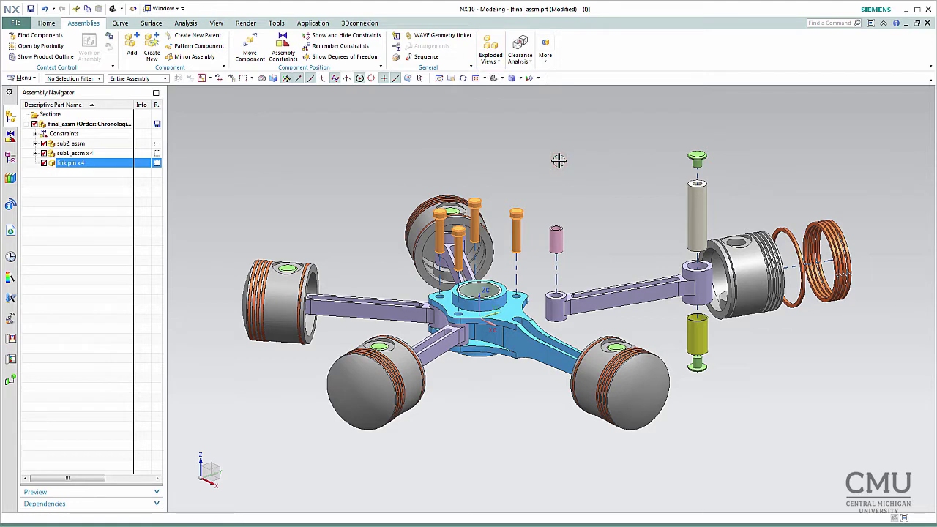
{"action": "key", "text": "Escape"}
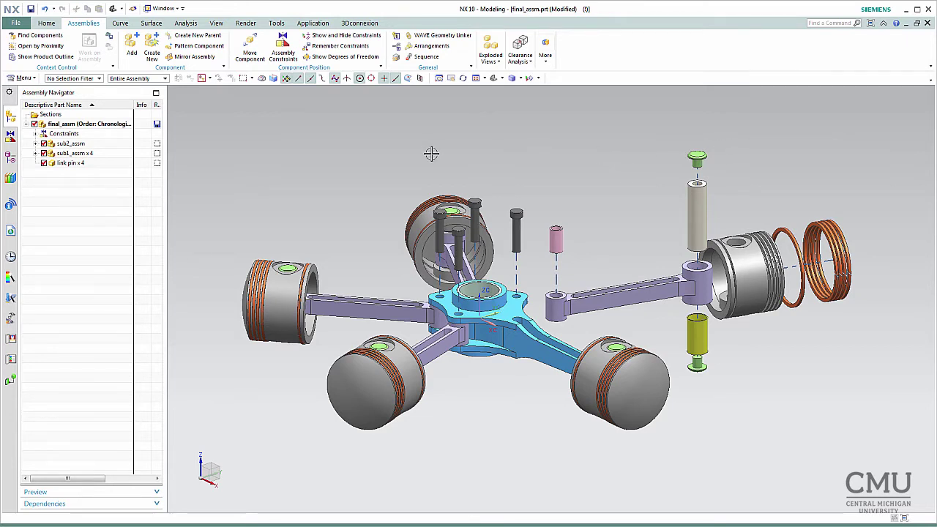
Switch to the Drafting application and create a drawing sheet from the A2 - Size template, with the Base View Command as view creation.
{"action": "left_click", "coordinate": [309, 24]}
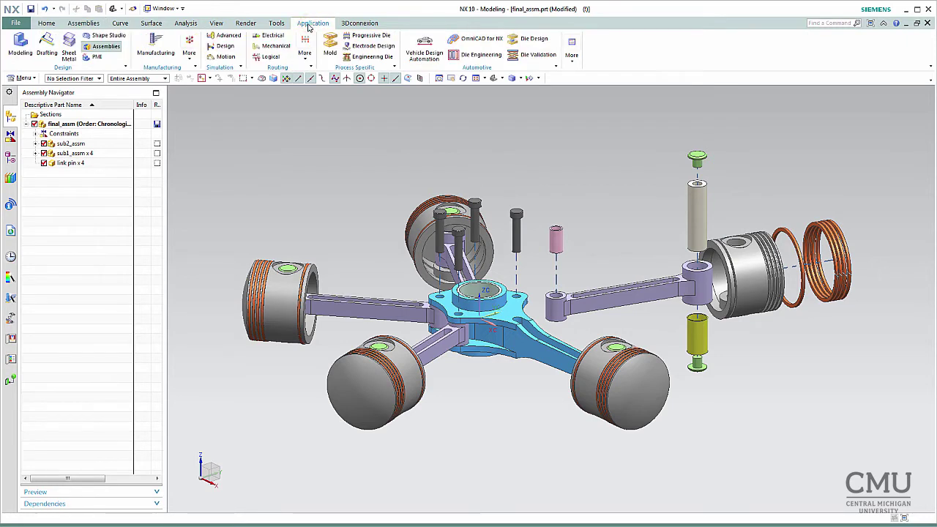
{"action": "left_click", "coordinate": [47, 51]}
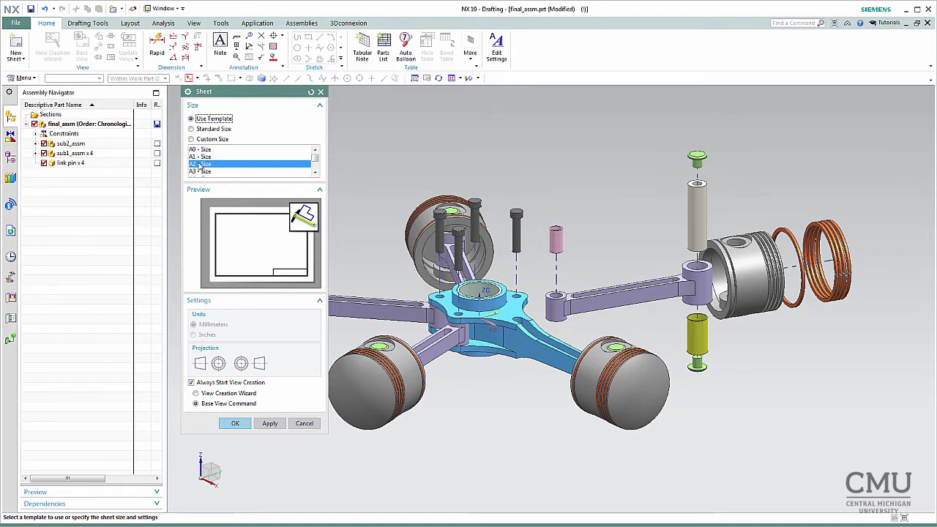
{"action": "left_click", "coordinate": [200, 150]}
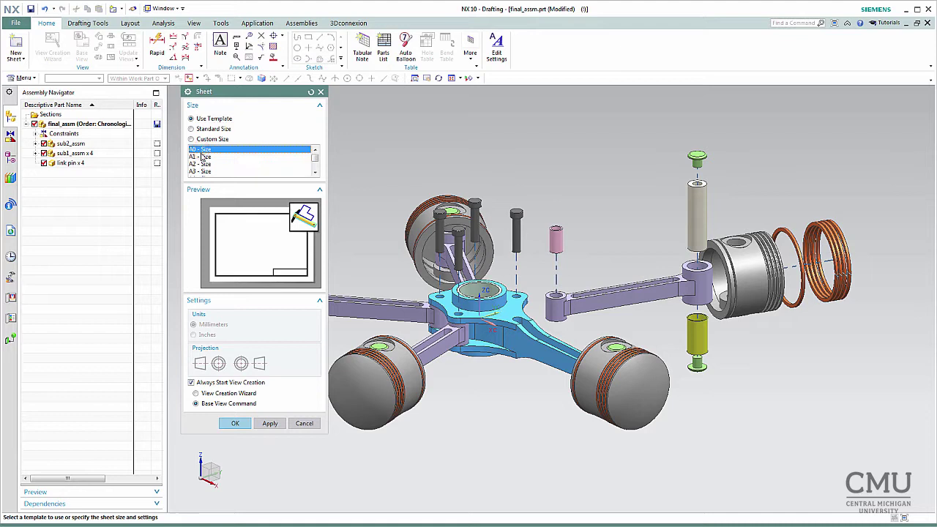
{"action": "left_click", "coordinate": [201, 157]}
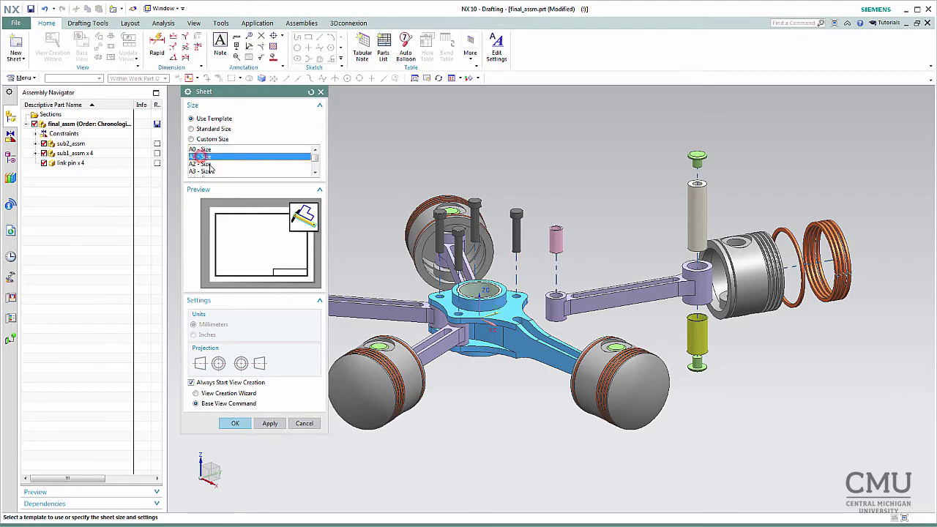
{"action": "left_click", "coordinate": [202, 165]}
{"action": "left_click", "coordinate": [202, 171]}
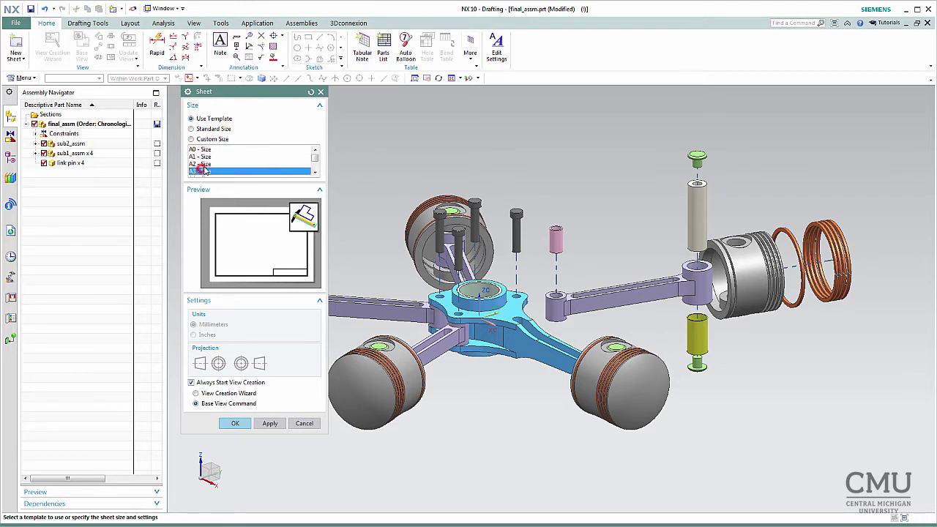
{"action": "left_click", "coordinate": [202, 164]}
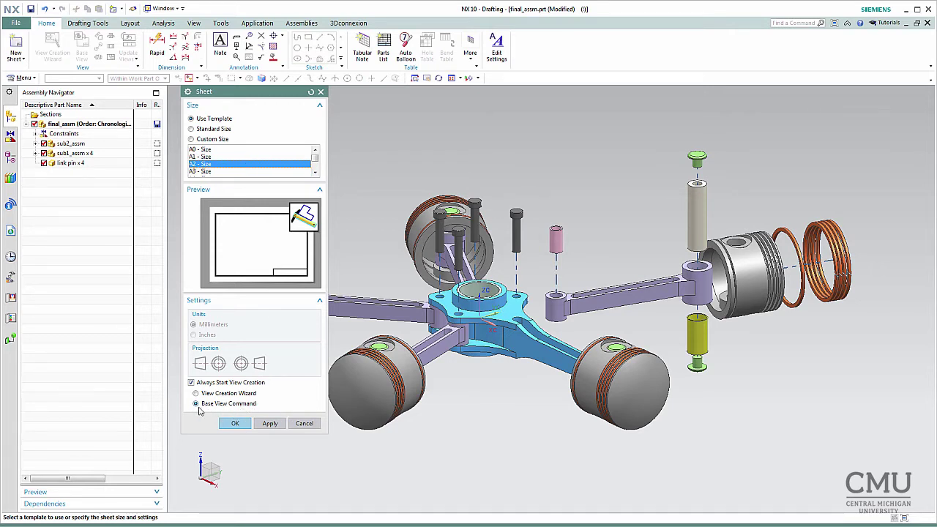
{"action": "left_click", "coordinate": [241, 423]}
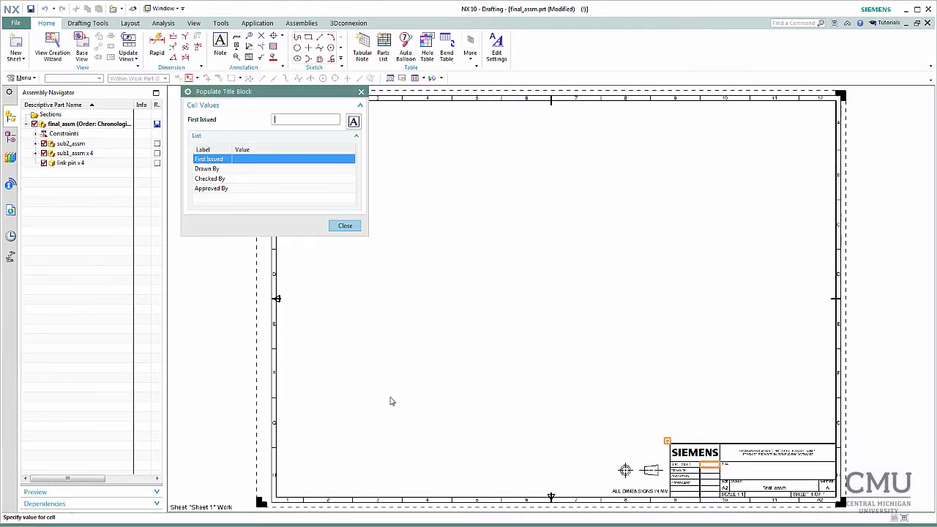
Fill in the title block's First Issued cell with the issuer's name and go on to the Drawn By cell.
{"action": "scroll", "coordinate": [712, 478], "scroll_direction": "up", "scroll_amount": 3}
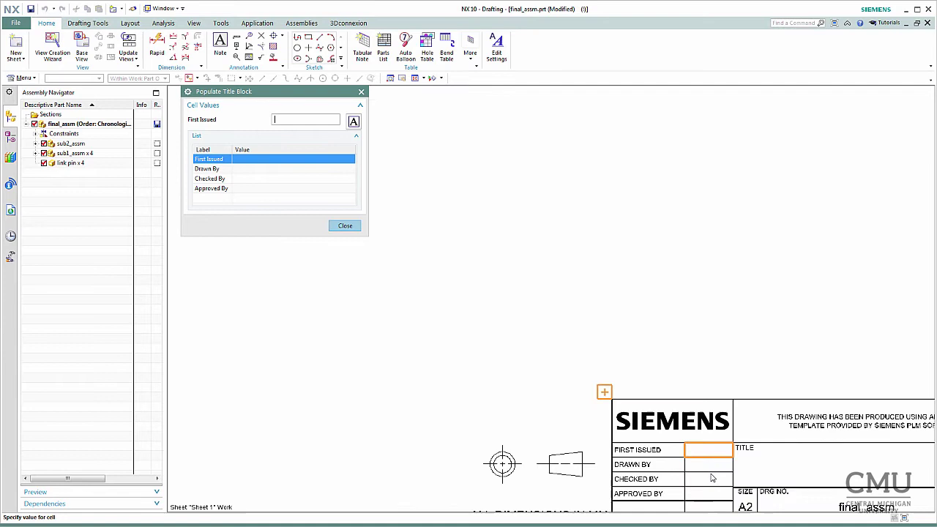
{"action": "scroll", "coordinate": [711, 476], "scroll_direction": "up", "scroll_amount": 1}
{"action": "scroll", "coordinate": [706, 446], "scroll_direction": "down", "scroll_amount": 3}
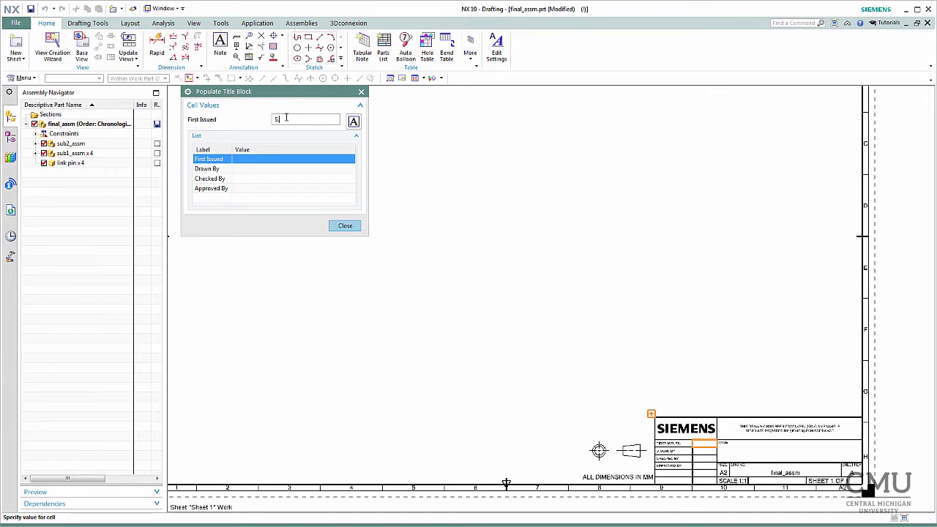
{"action": "type", "text": "1"}
{"action": "left_click", "coordinate": [261, 169]}
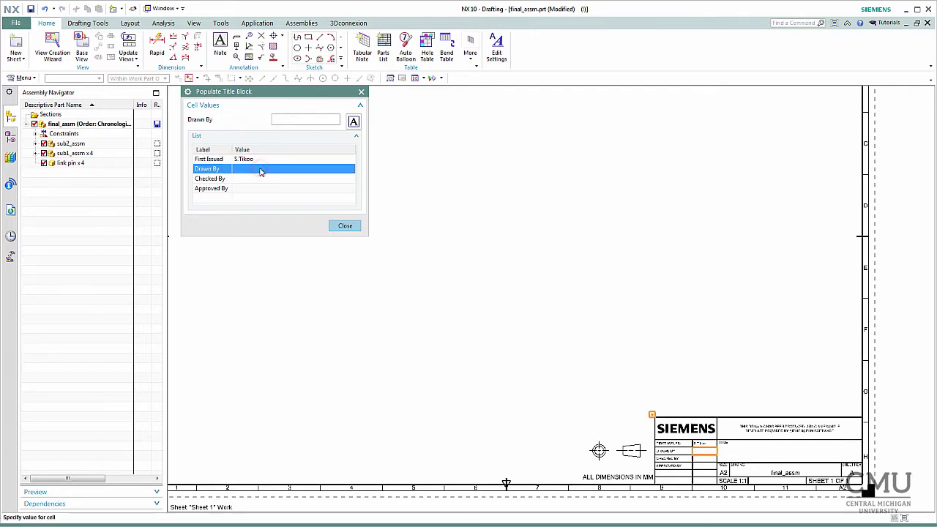
Fill in the title block's Drawn By, Checked By and Approved By cells with the respective names and finish populating it.
{"action": "type", "text": "Y.Name"}
{"action": "left_click", "coordinate": [249, 180]}
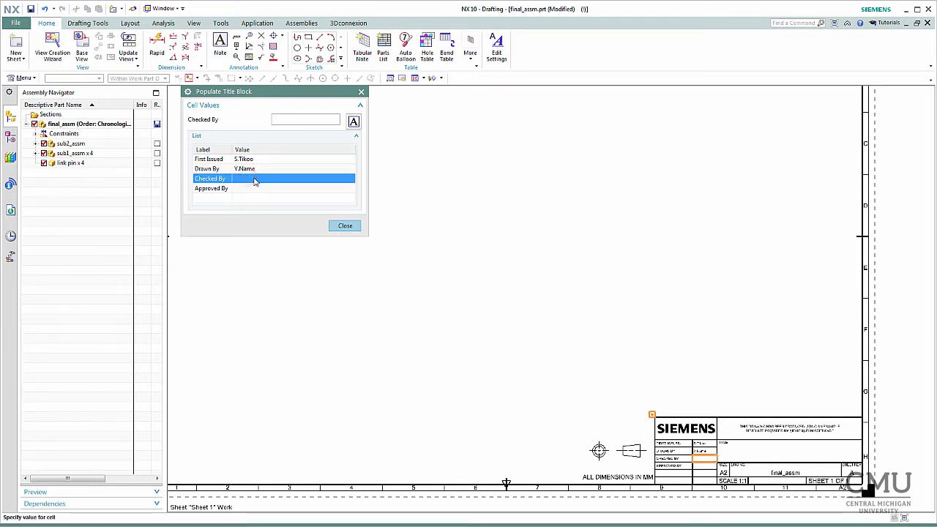
{"action": "type", "text": "T"}
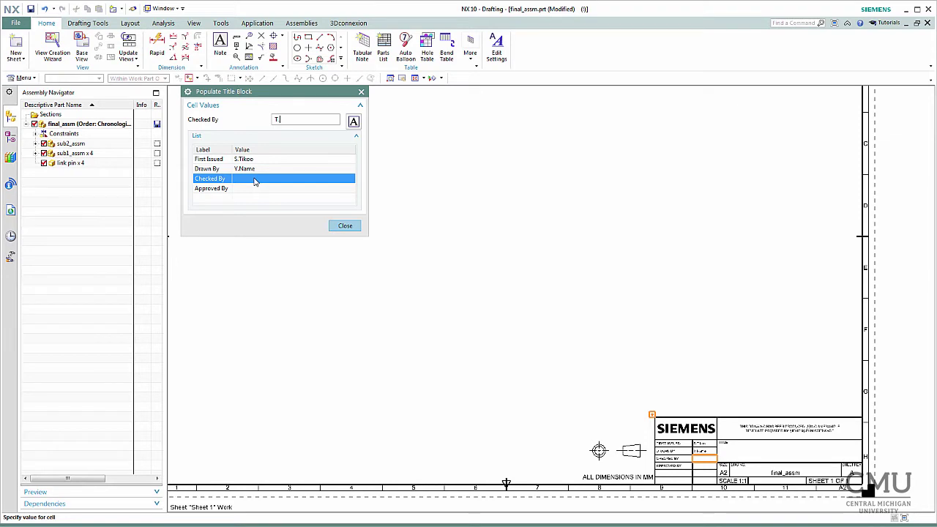
{"action": "type", "text": ".Name"}
{"action": "left_click", "coordinate": [254, 188]}
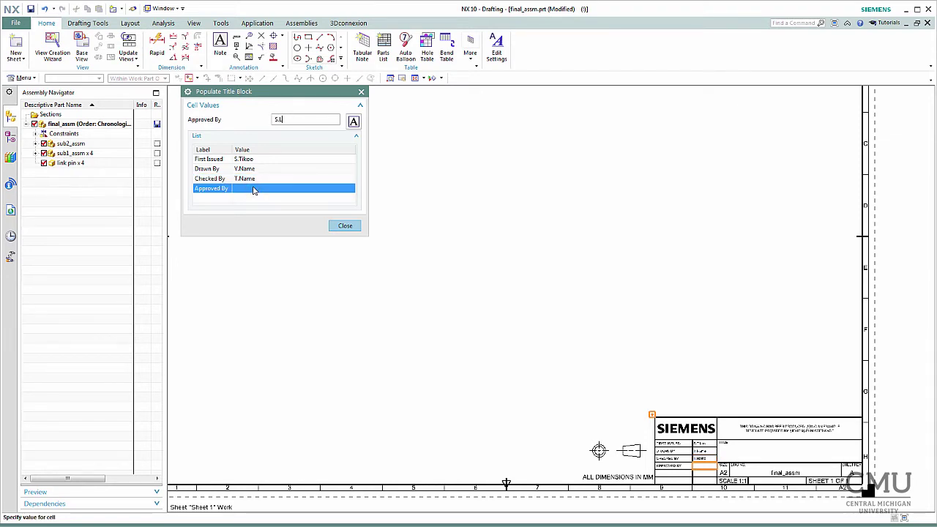
{"action": "left_click", "coordinate": [344, 226]}
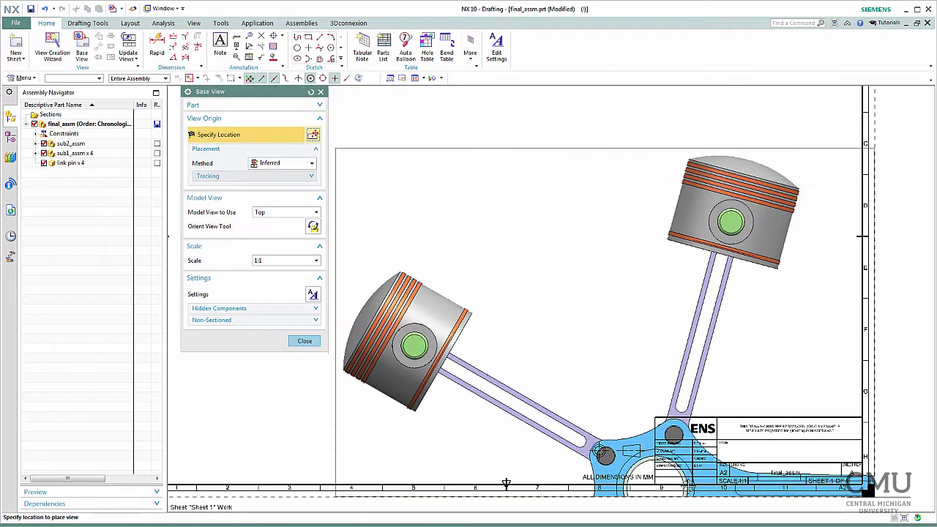
Set the base view to use the Trimetric model view.
{"action": "scroll", "coordinate": [599, 450], "scroll_direction": "down", "scroll_amount": 2}
{"action": "scroll", "coordinate": [701, 447], "scroll_direction": "up", "scroll_amount": 6}
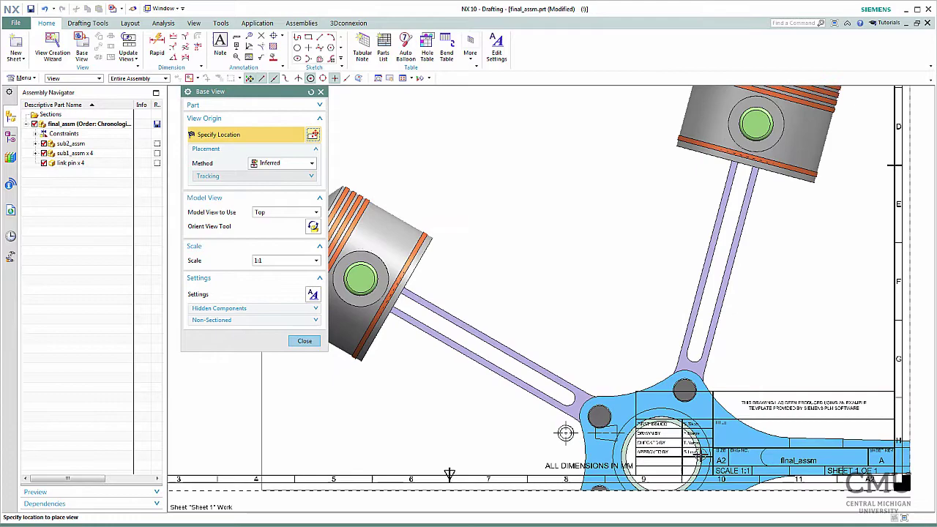
{"action": "scroll", "coordinate": [701, 446], "scroll_direction": "down", "scroll_amount": 4}
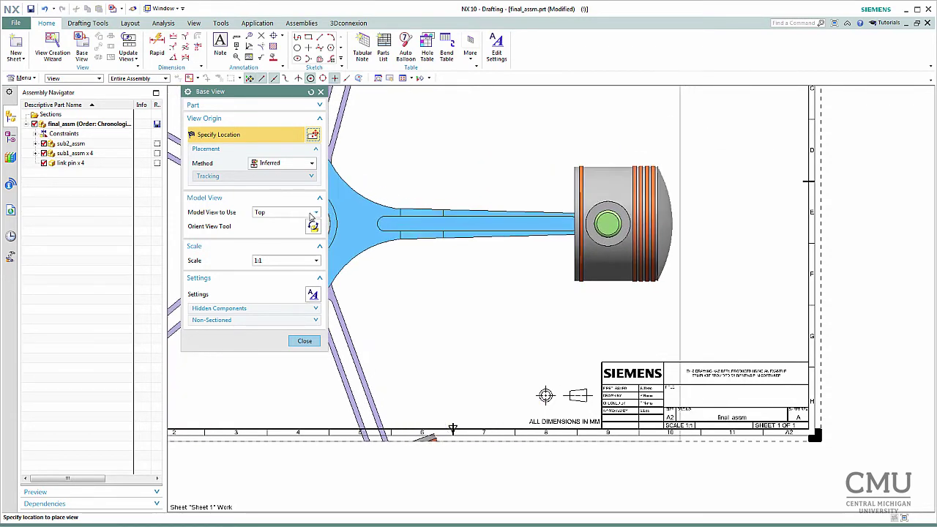
{"action": "left_click", "coordinate": [313, 213]}
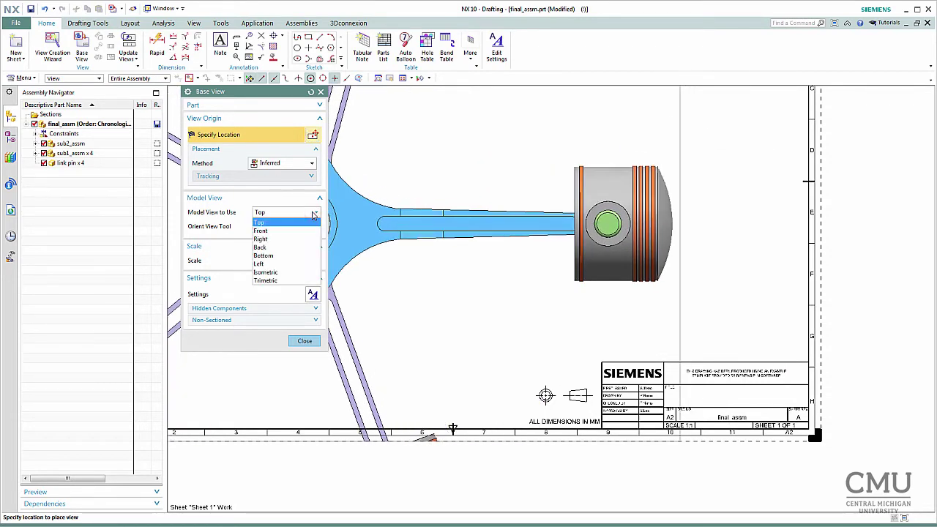
{"action": "left_click", "coordinate": [299, 281]}
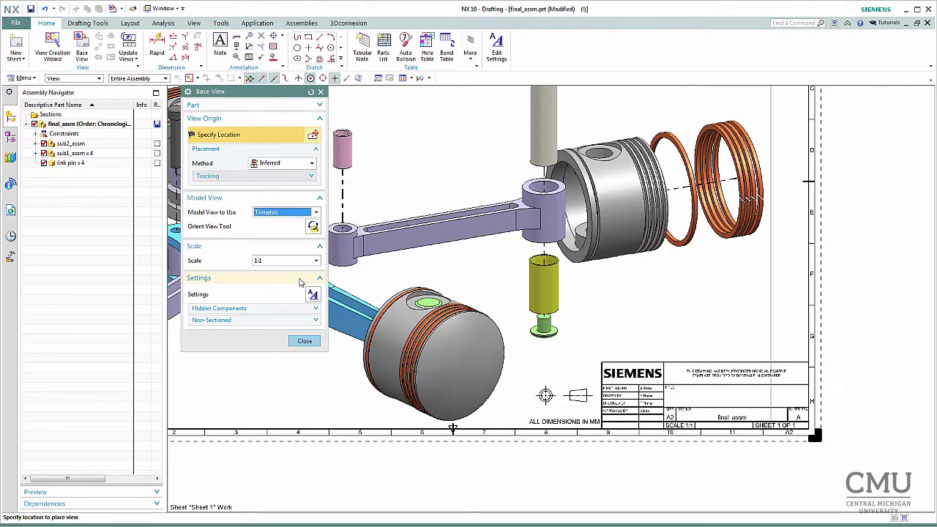
Preview the base view in the Isometric model view for comparison and return it to Trimetric.
{"action": "left_click", "coordinate": [313, 214]}
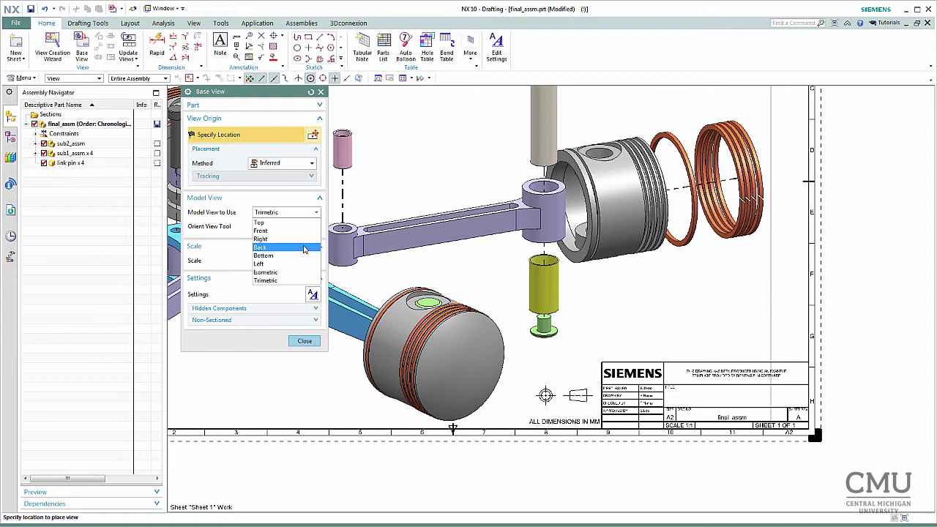
{"action": "key", "text": "Up"}
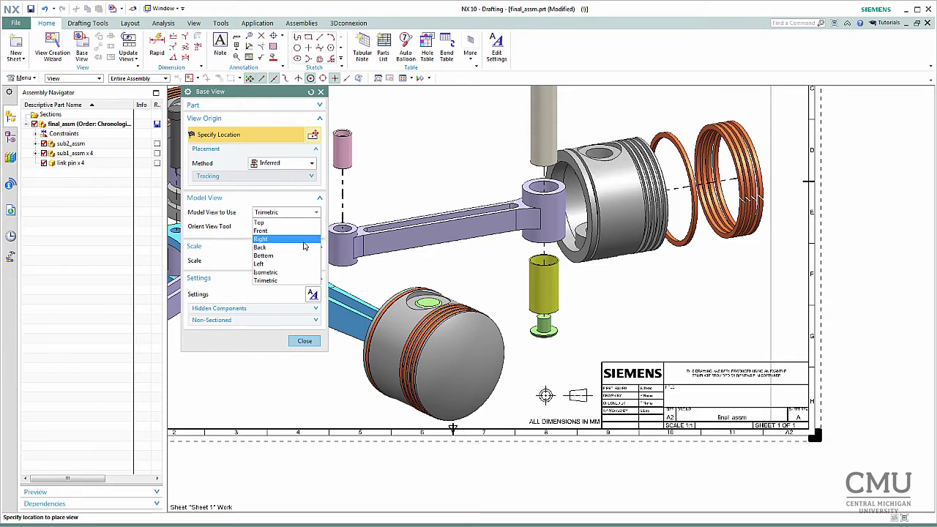
{"action": "left_click", "coordinate": [268, 272]}
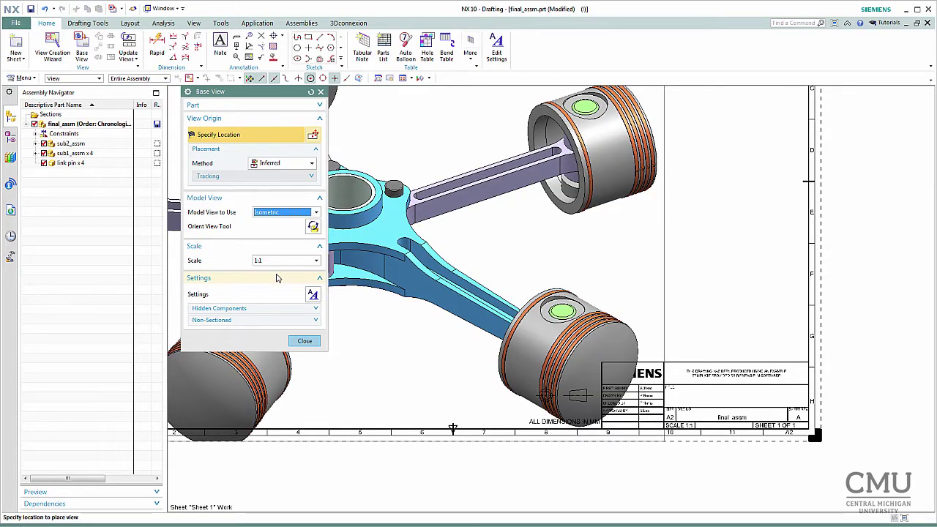
{"action": "left_click", "coordinate": [315, 212]}
{"action": "left_click", "coordinate": [275, 282]}
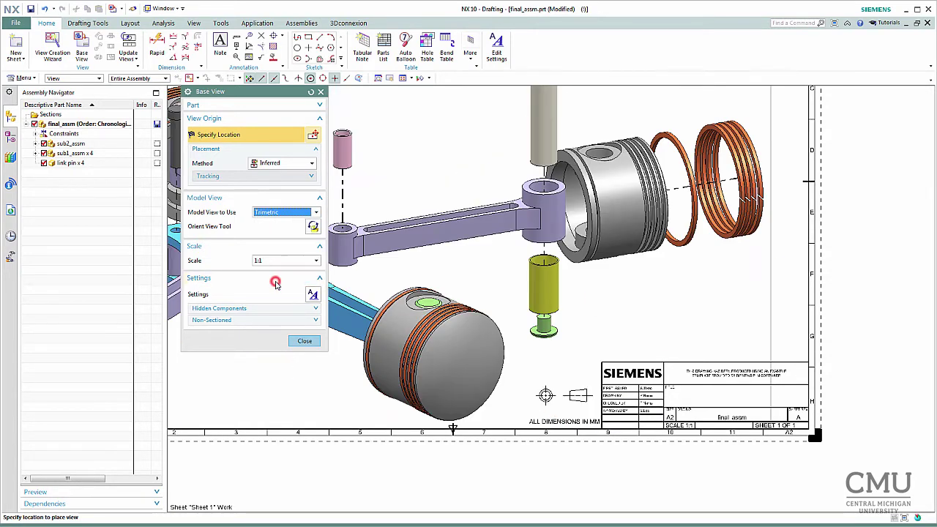
Scale the Trimetric base view to 1:2 and place it in the left-central area of the sheet, without adding projected views.
{"action": "left_click", "coordinate": [315, 262]}
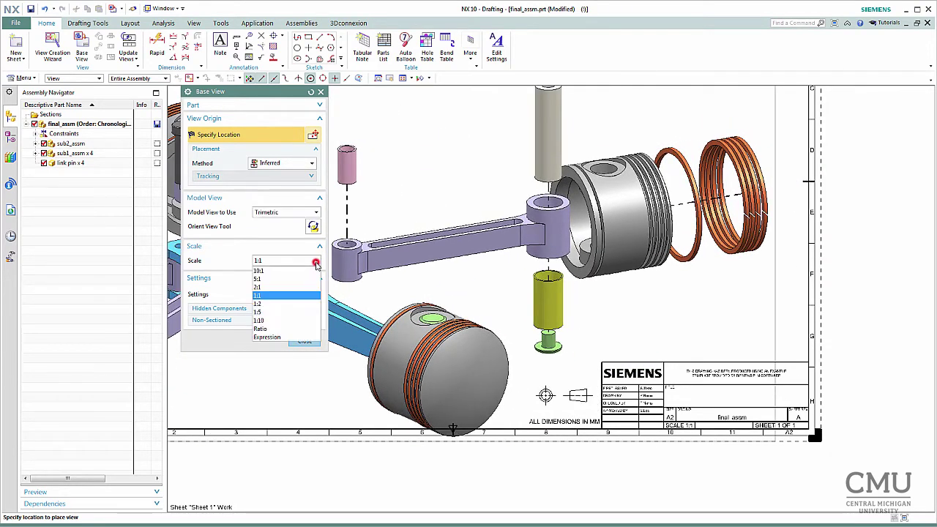
{"action": "left_click", "coordinate": [292, 302]}
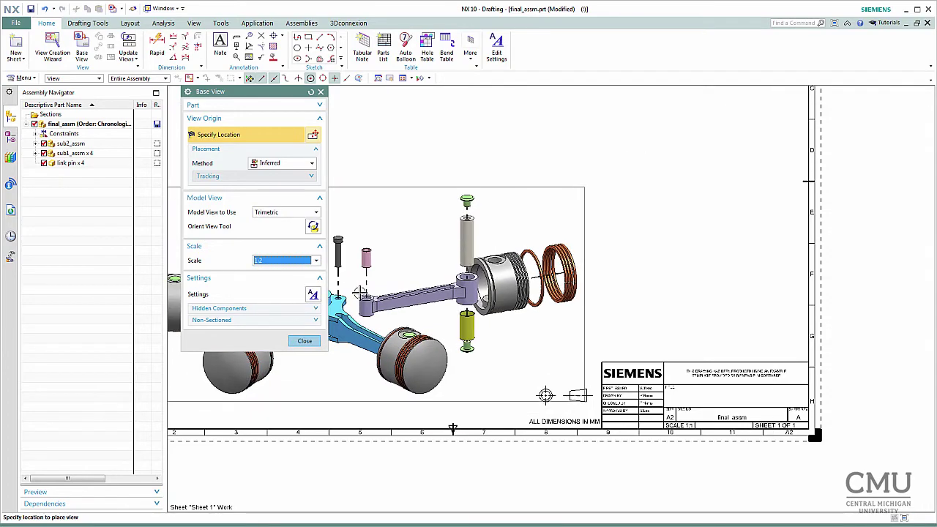
{"action": "scroll", "coordinate": [361, 293], "scroll_direction": "up", "scroll_amount": 2}
{"action": "scroll", "coordinate": [386, 292], "scroll_direction": "down", "scroll_amount": 4}
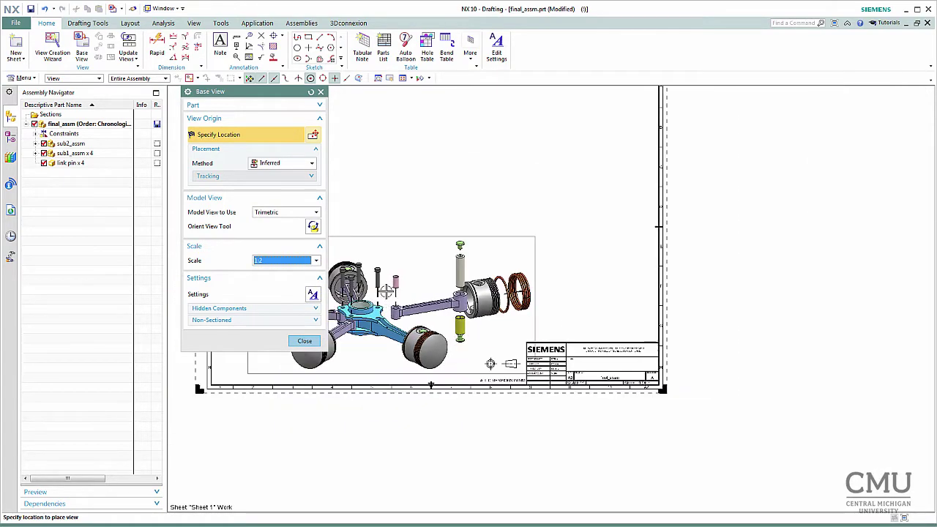
{"action": "mouse_move", "coordinate": [380, 282]}
{"action": "middle_mouse_down", "text": "shift"}
{"action": "mouse_move", "coordinate": [537, 282]}
{"action": "mouse_move", "coordinate": [537, 347]}
{"action": "middle_mouse_up", "text": "shift"}
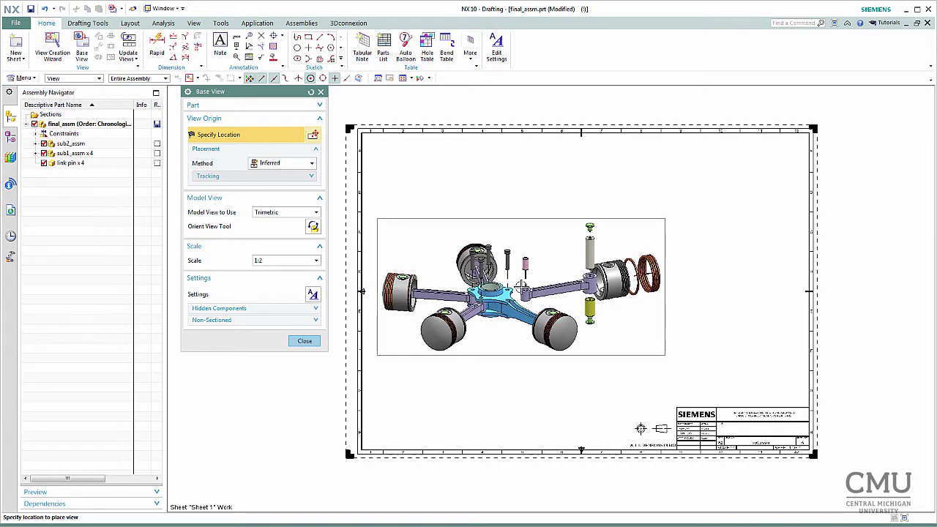
{"action": "left_click", "coordinate": [521, 288]}
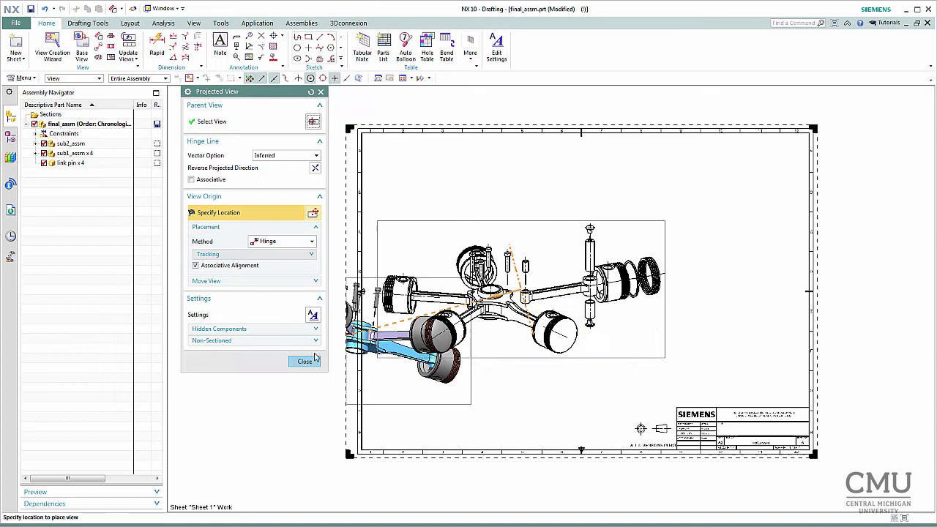
{"action": "left_click", "coordinate": [308, 361]}
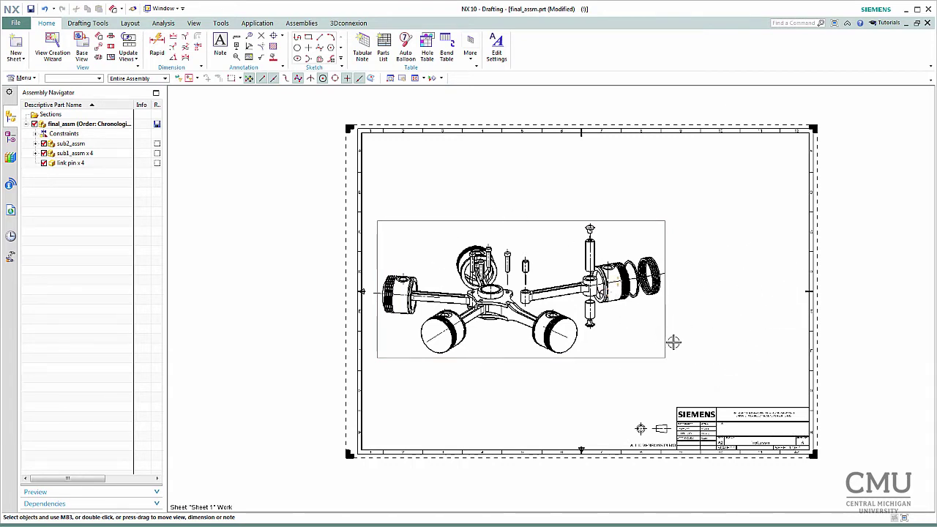
Add an Isometric base view at a 1:4 ratio beside the exploded view, above the title block, without projected views.
{"action": "left_click", "coordinate": [80, 46]}
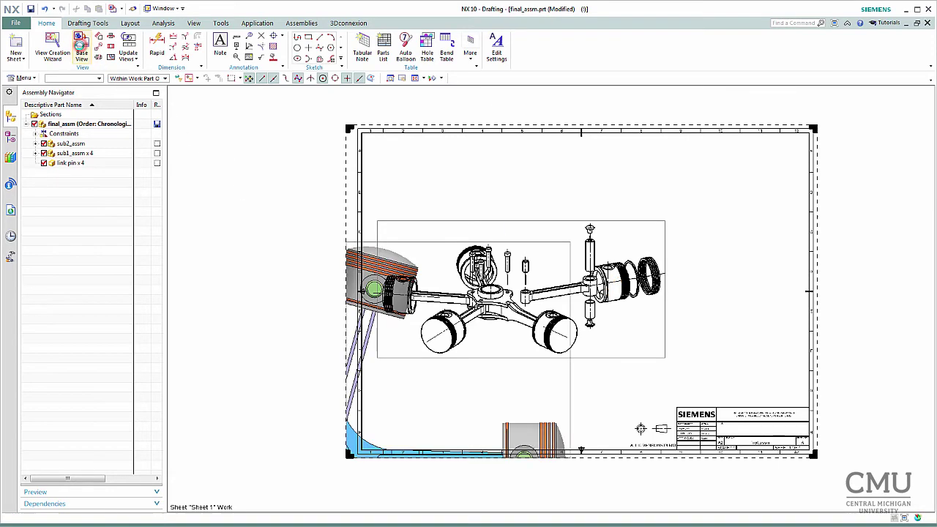
{"action": "left_click", "coordinate": [295, 226]}
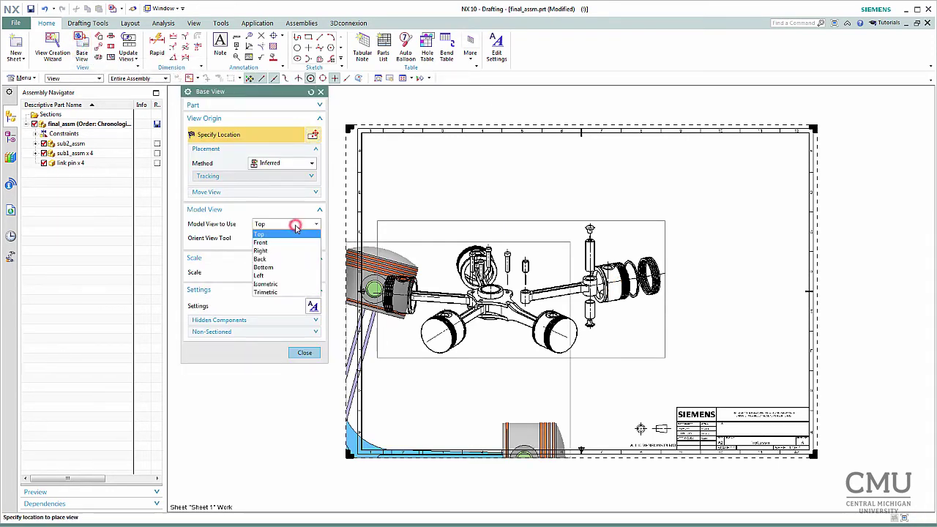
{"action": "left_click", "coordinate": [272, 284]}
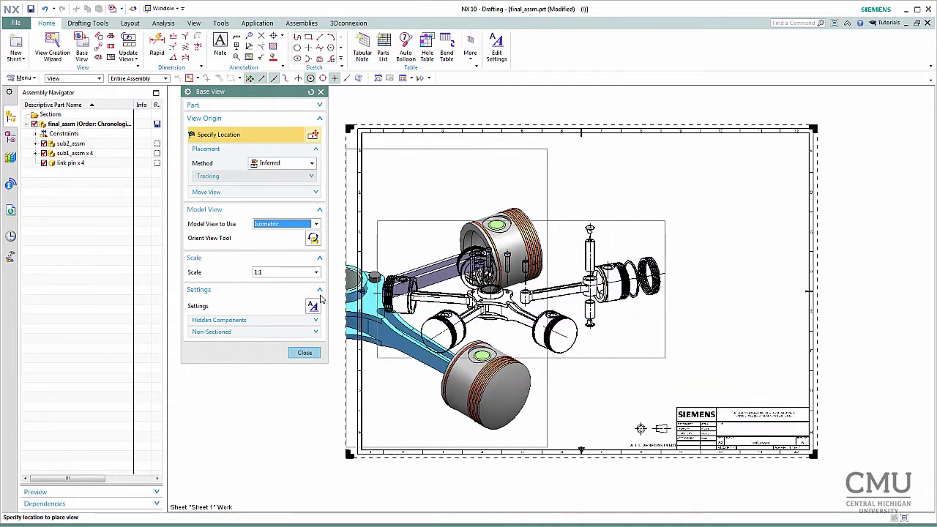
{"action": "left_click", "coordinate": [315, 272]}
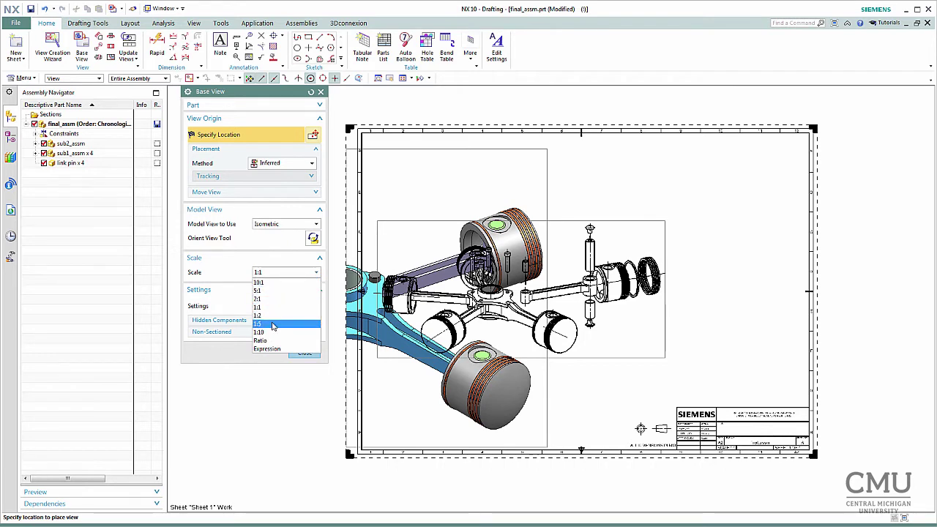
{"action": "left_click", "coordinate": [263, 340]}
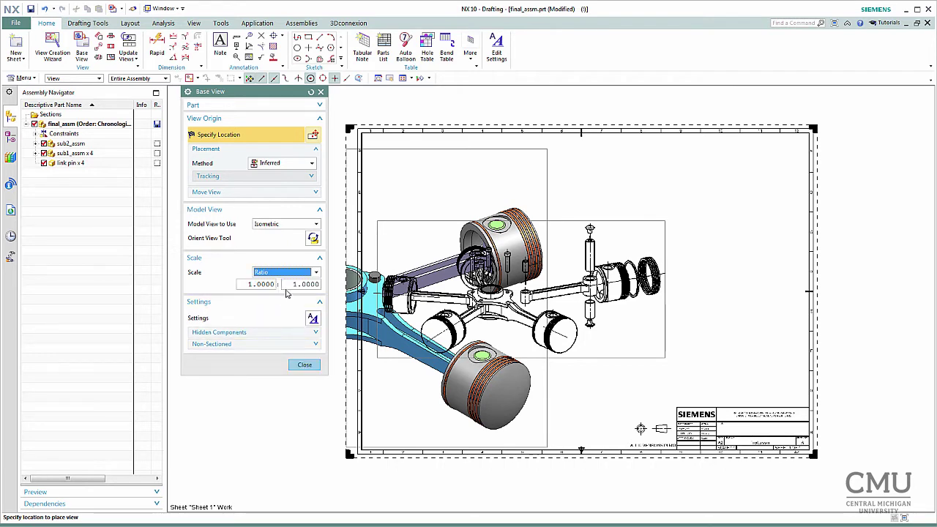
{"action": "left_click_drag", "start_coordinate": [295, 284], "coordinate": [290, 284]}
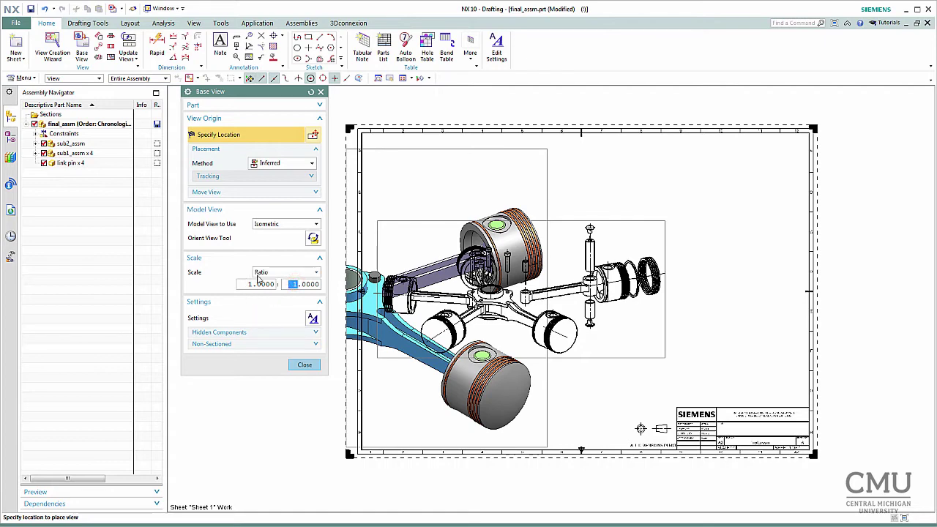
{"action": "type", "text": "4"}
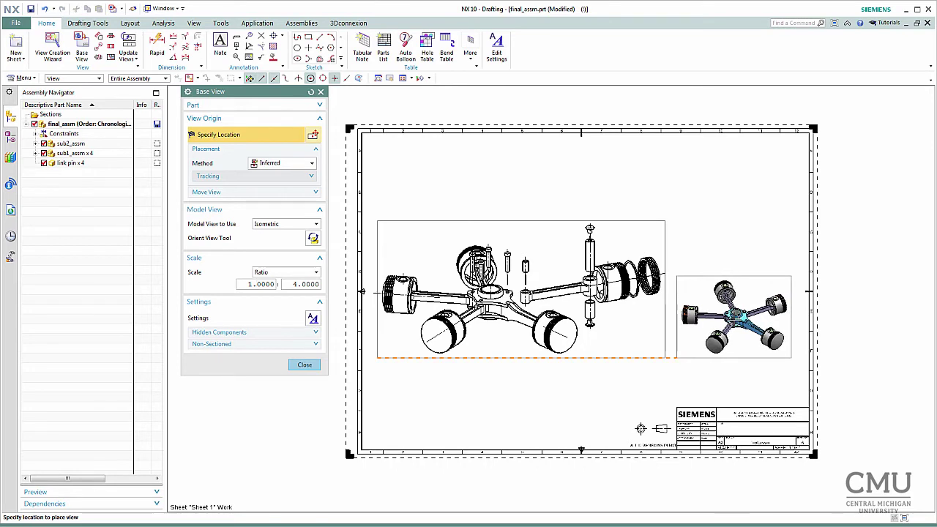
{"action": "left_click", "coordinate": [733, 315]}
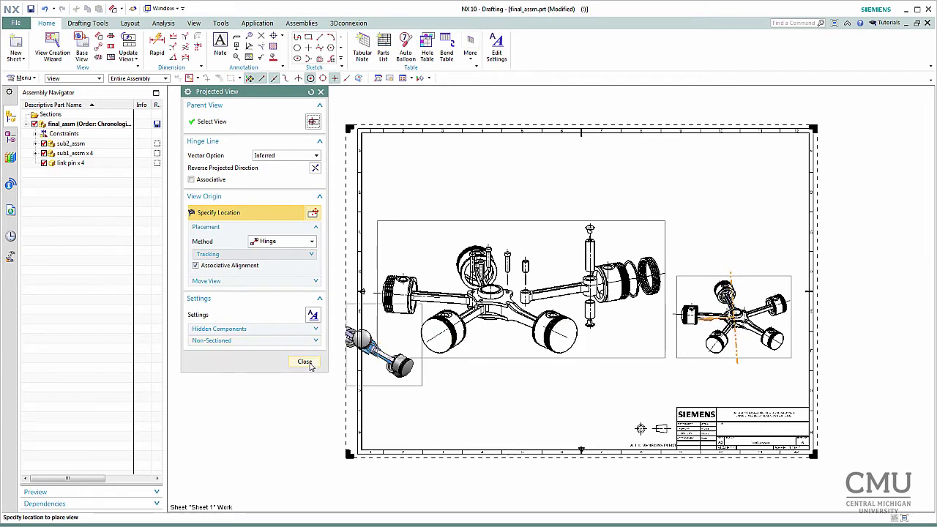
{"action": "left_click", "coordinate": [305, 363]}
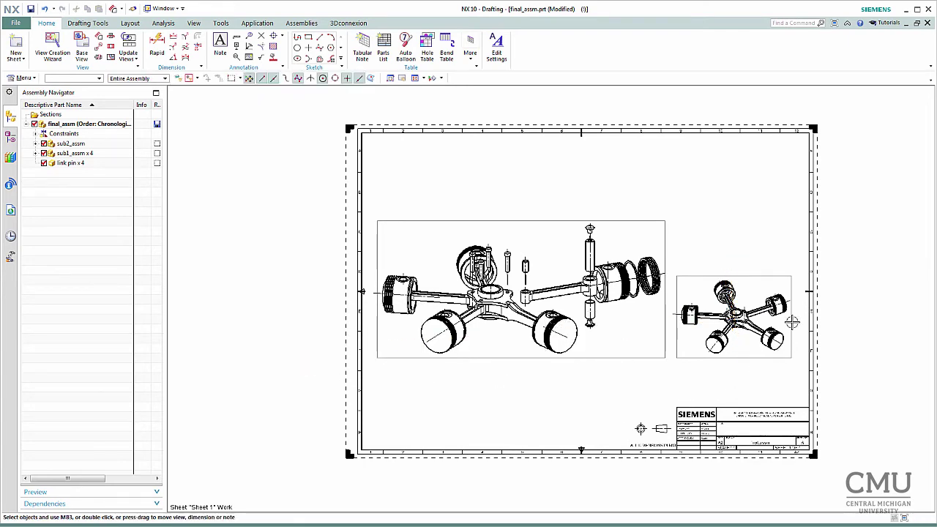
Set the Isometric view's rendering style to Fully Shaded with an Ultra Fine shaded tolerance.
{"action": "scroll", "coordinate": [739, 341], "scroll_direction": "up", "scroll_amount": 5}
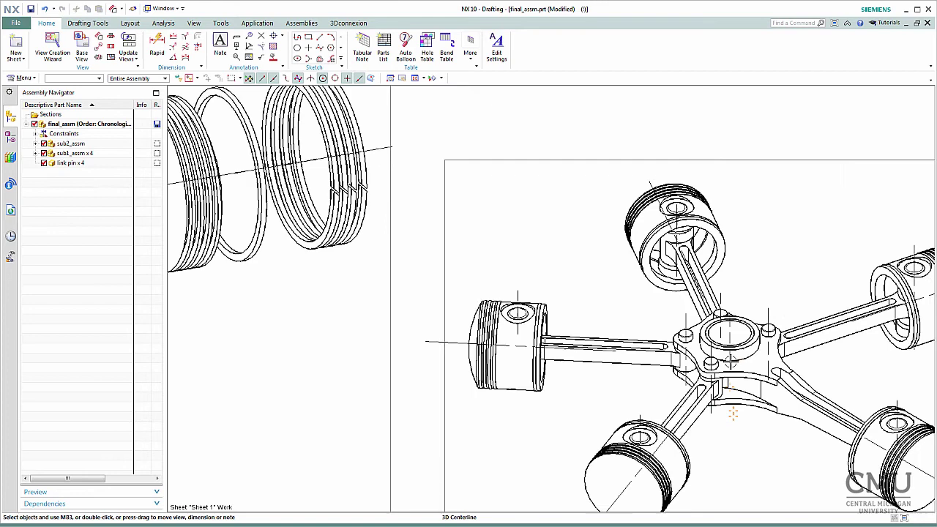
{"action": "scroll", "coordinate": [731, 361], "scroll_direction": "down", "scroll_amount": 4}
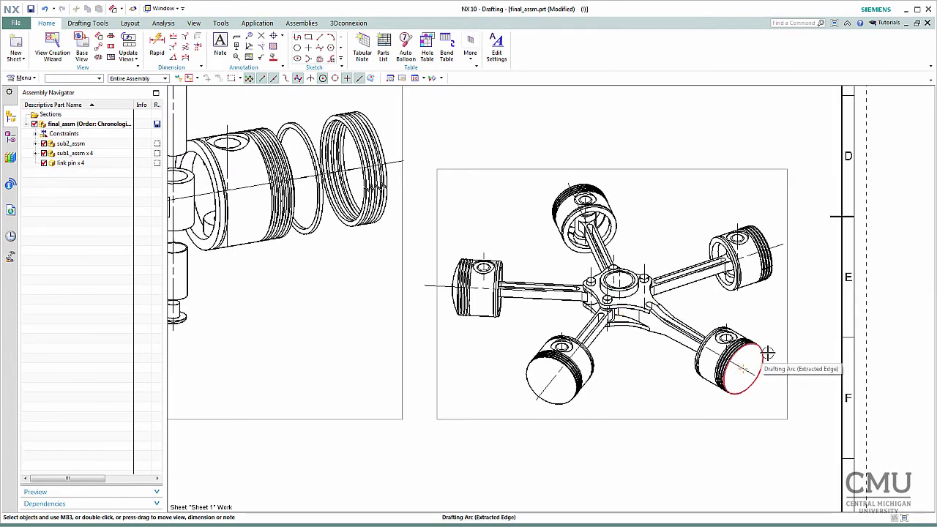
{"action": "right_click", "coordinate": [458, 417]}
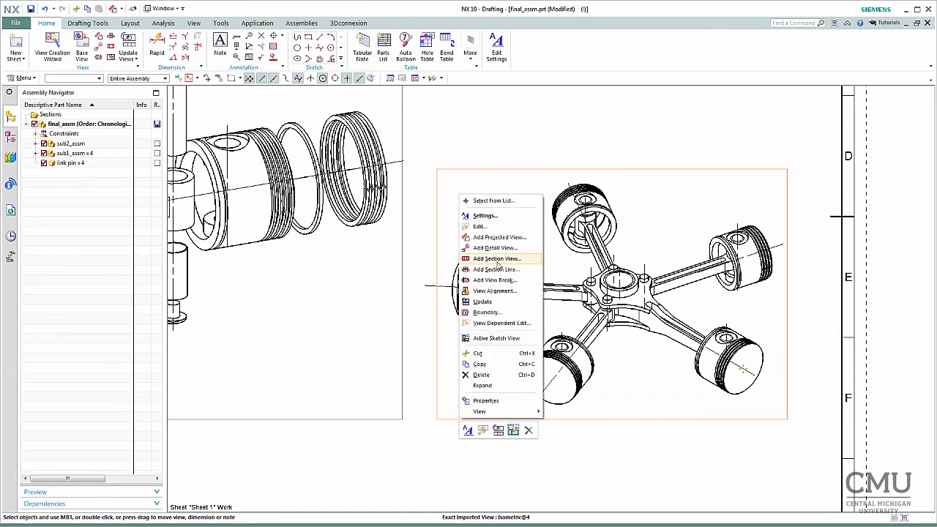
{"action": "left_click", "coordinate": [484, 216]}
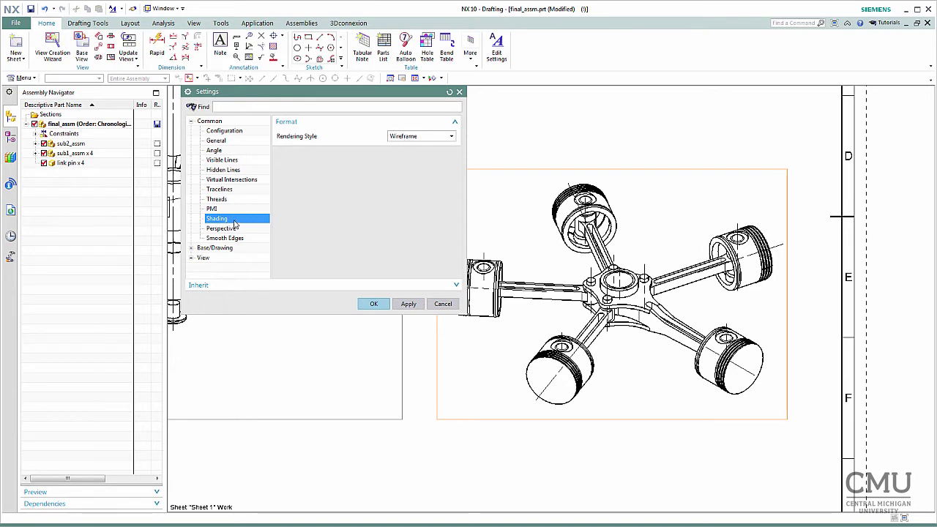
{"action": "left_click", "coordinate": [405, 137]}
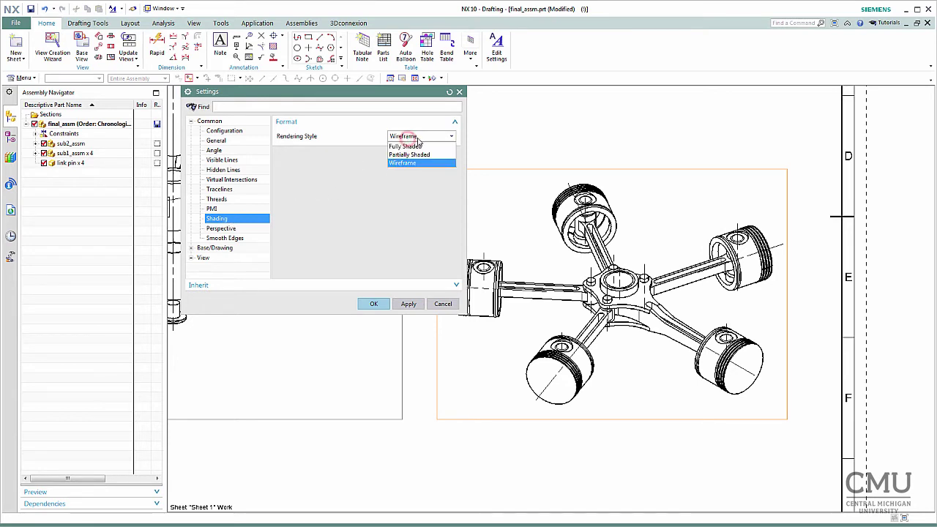
{"action": "left_click", "coordinate": [415, 147]}
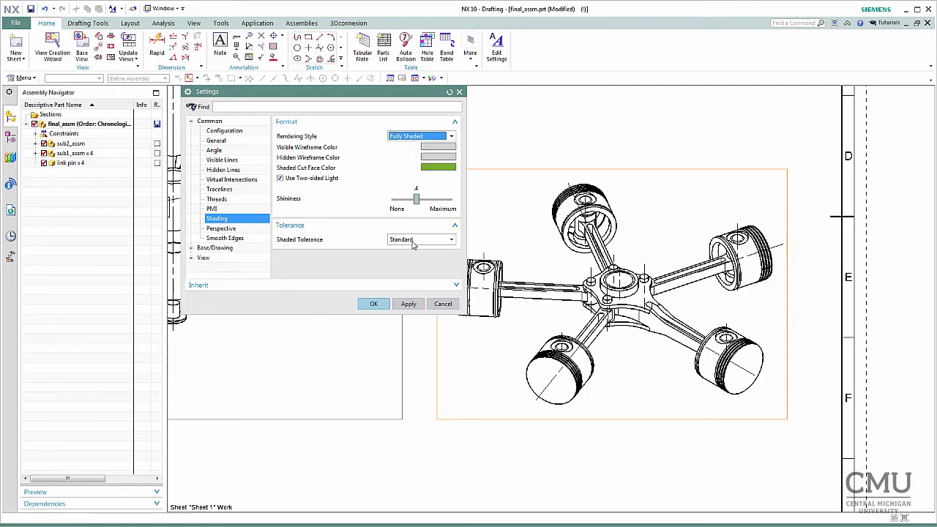
{"action": "left_click", "coordinate": [406, 241]}
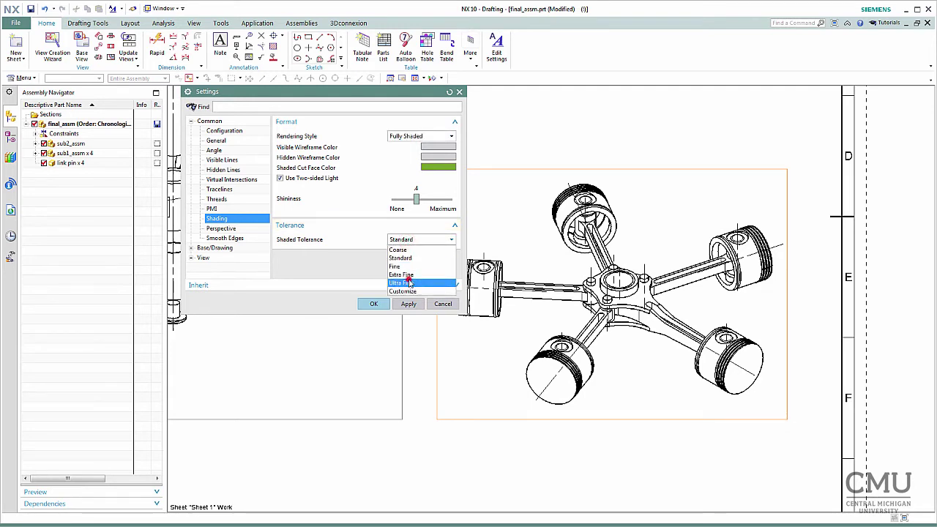
{"action": "left_click", "coordinate": [408, 279]}
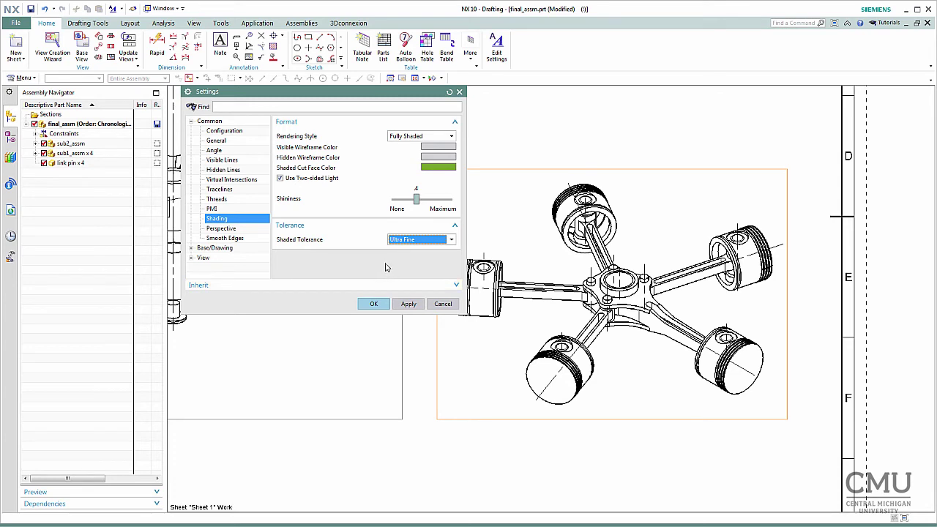
{"action": "left_click", "coordinate": [374, 305]}
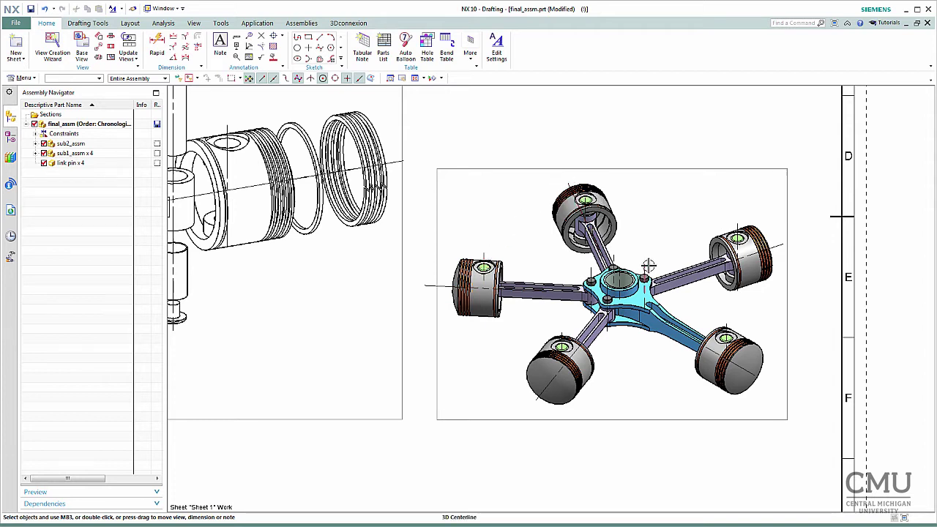
Delete the long centerlines running through the lower-left, left and right pistons in the shaded Isometric view.
{"action": "right_click", "coordinate": [536, 402]}
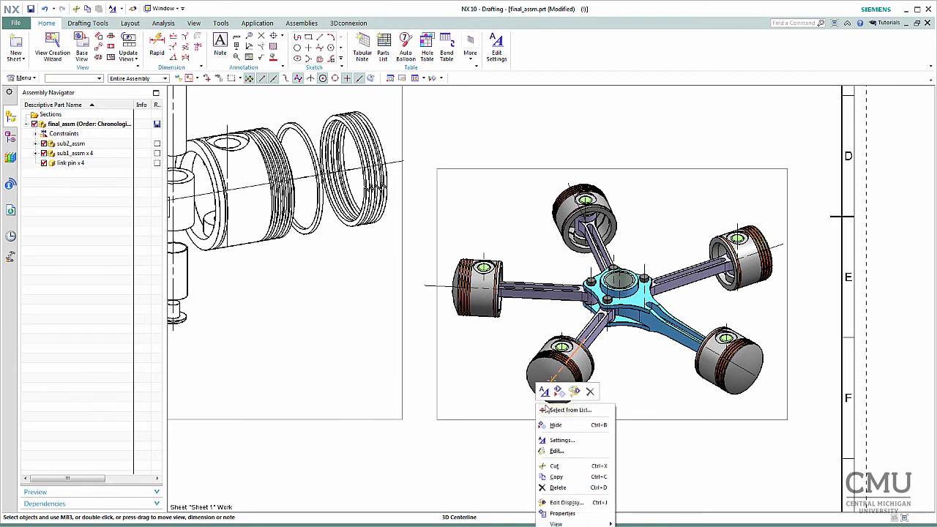
{"action": "left_click", "coordinate": [591, 393]}
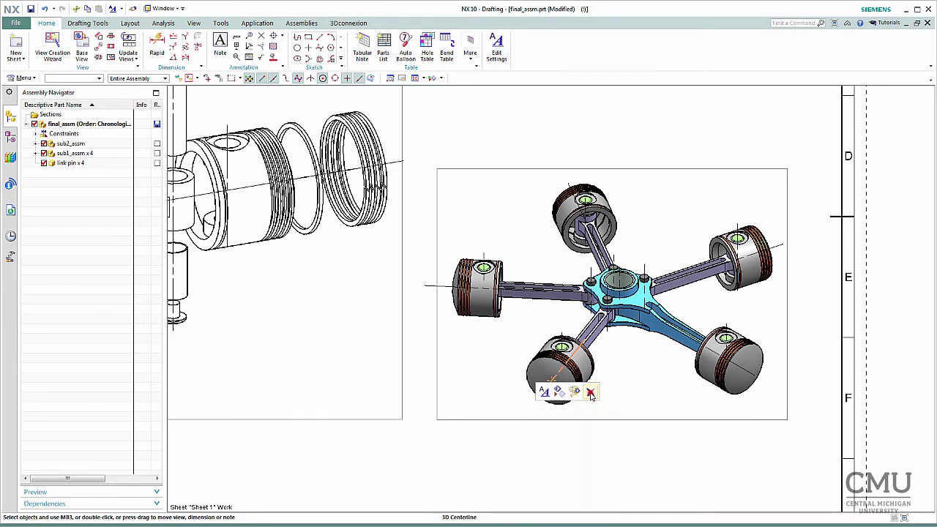
{"action": "right_click", "coordinate": [446, 291]}
{"action": "left_click", "coordinate": [502, 273]}
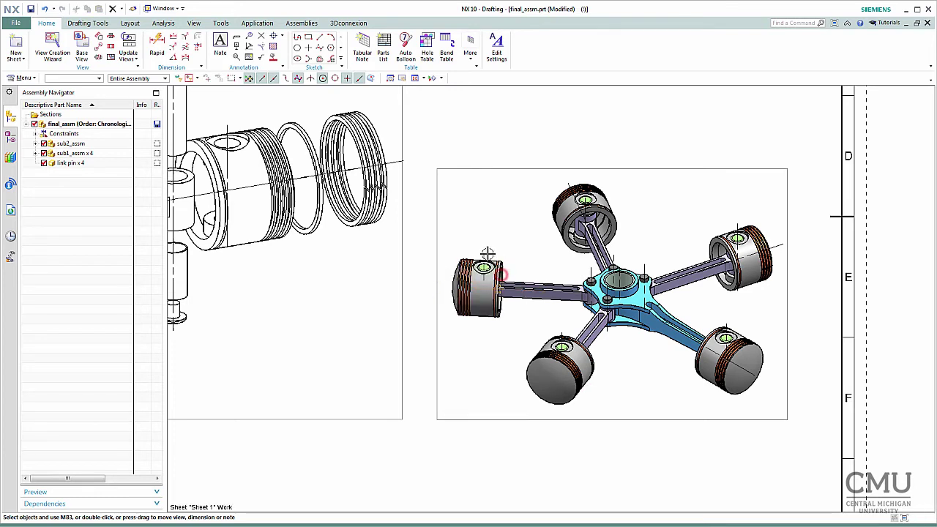
{"action": "right_click", "coordinate": [780, 246]}
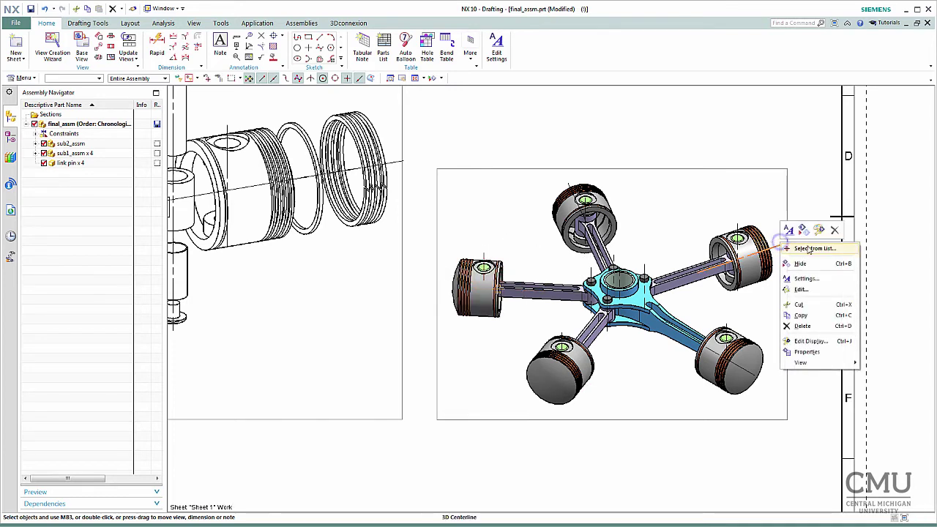
{"action": "left_click", "coordinate": [835, 230]}
Delete the overlapping centerlines on the lower-right piston and the centerline through the topmost piston in the shaded Isometric view.
{"action": "right_click", "coordinate": [747, 371]}
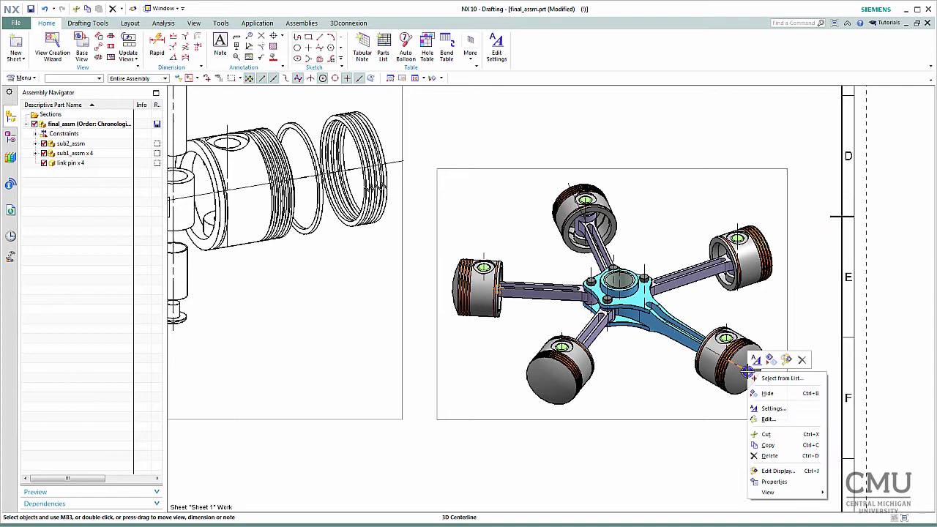
{"action": "left_click", "coordinate": [802, 359]}
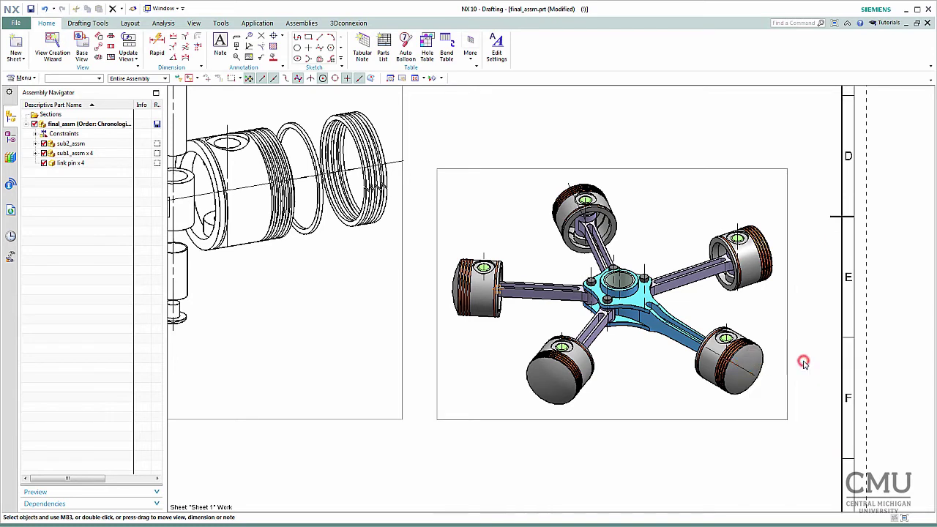
{"action": "right_click", "coordinate": [754, 375]}
{"action": "left_click", "coordinate": [809, 366]}
{"action": "right_click", "coordinate": [754, 373]}
{"action": "left_click", "coordinate": [805, 362]}
{"action": "right_click", "coordinate": [570, 182]}
{"action": "left_click", "coordinate": [623, 170]}
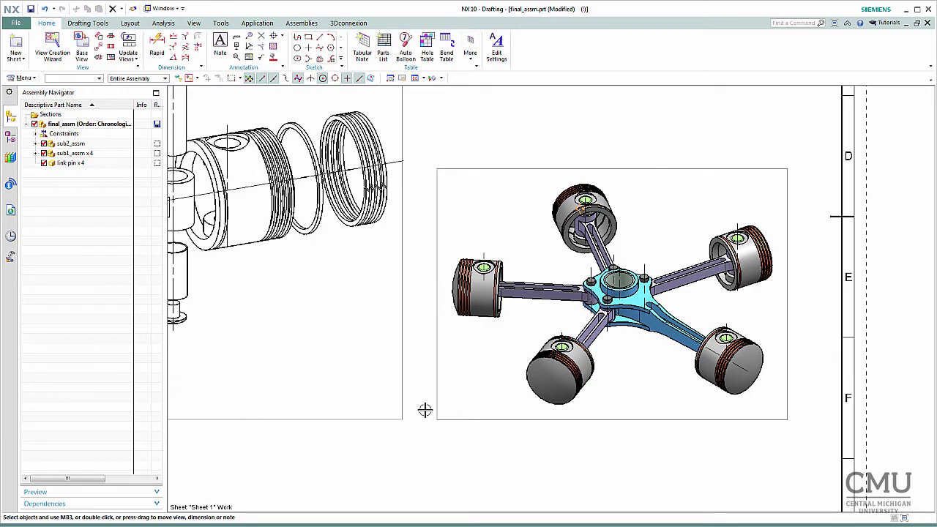
Insert a parts list fitted into the upper-right corner of the sheet border.
{"action": "scroll", "coordinate": [426, 410], "scroll_direction": "up", "scroll_amount": 1}
{"action": "scroll", "coordinate": [426, 410], "scroll_direction": "down", "scroll_amount": 4}
{"action": "scroll", "coordinate": [418, 414], "scroll_direction": "up", "scroll_amount": 3}
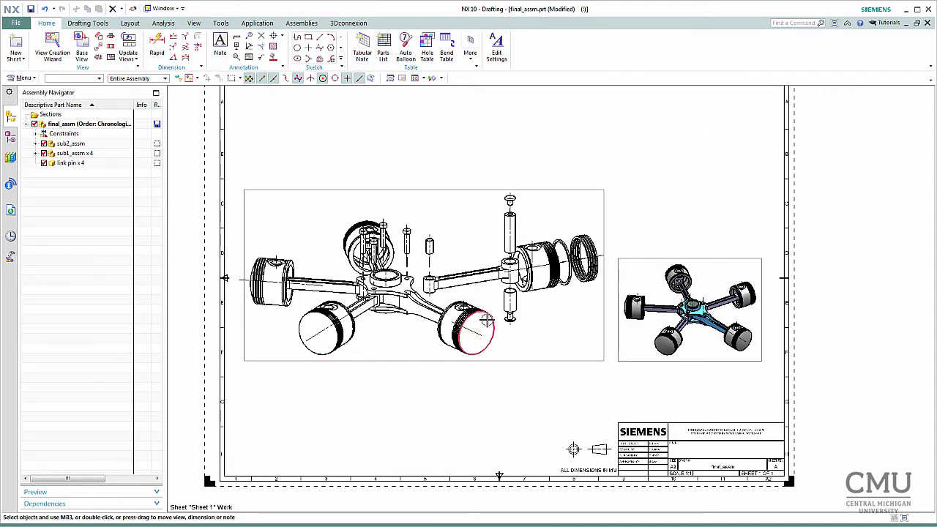
{"action": "middle_click_drag", "start_coordinate": [523, 386], "coordinate": [538, 416]}
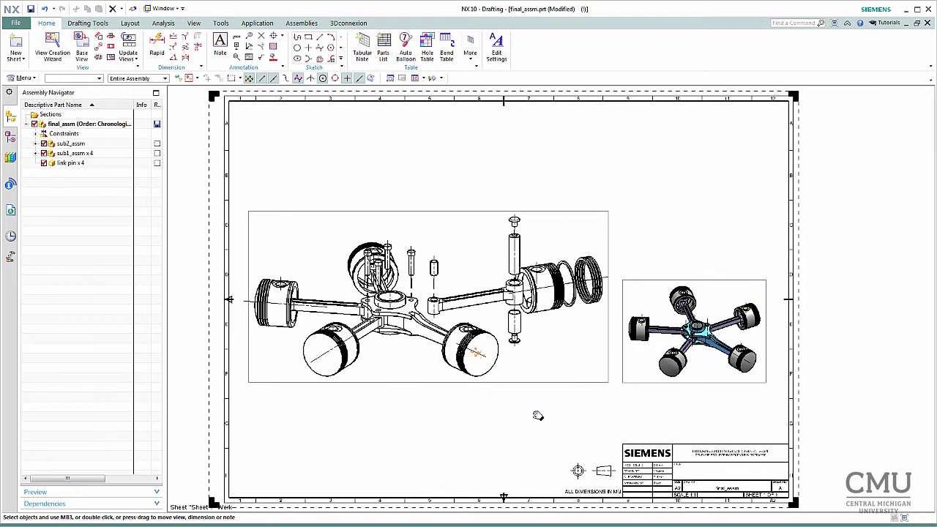
{"action": "left_click", "coordinate": [382, 54]}
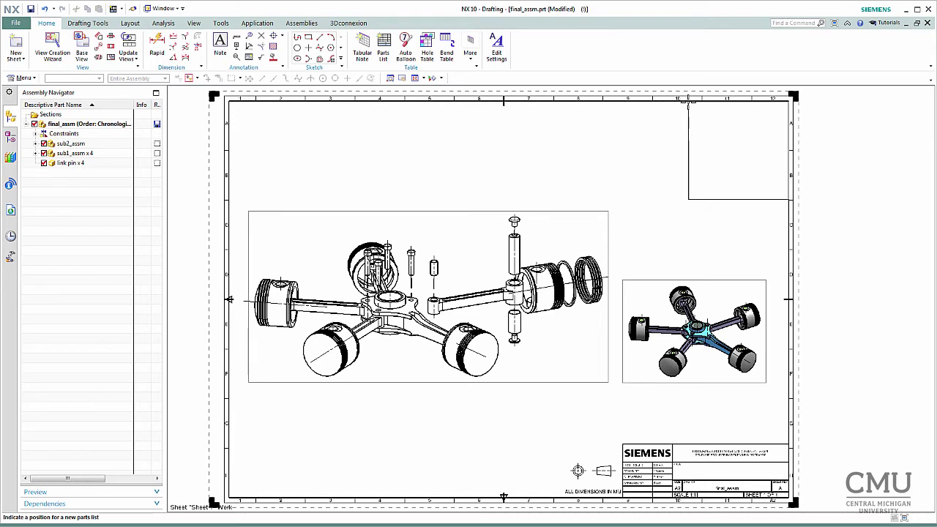
{"action": "left_click", "coordinate": [688, 102]}
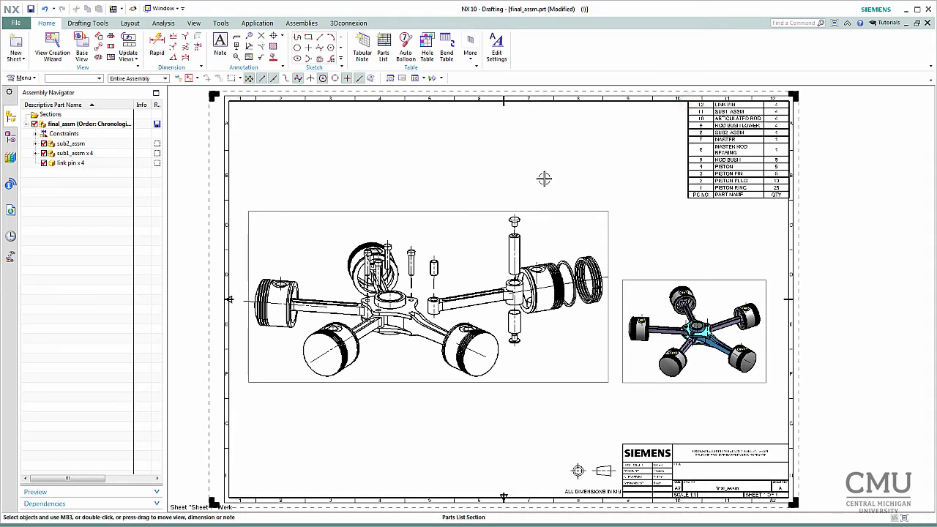
Add automatic balloons from the parts list to the exploded Trimetric view only.
{"action": "scroll", "coordinate": [774, 189], "scroll_direction": "up", "scroll_amount": 5}
{"action": "scroll", "coordinate": [603, 183], "scroll_direction": "down", "scroll_amount": 1}
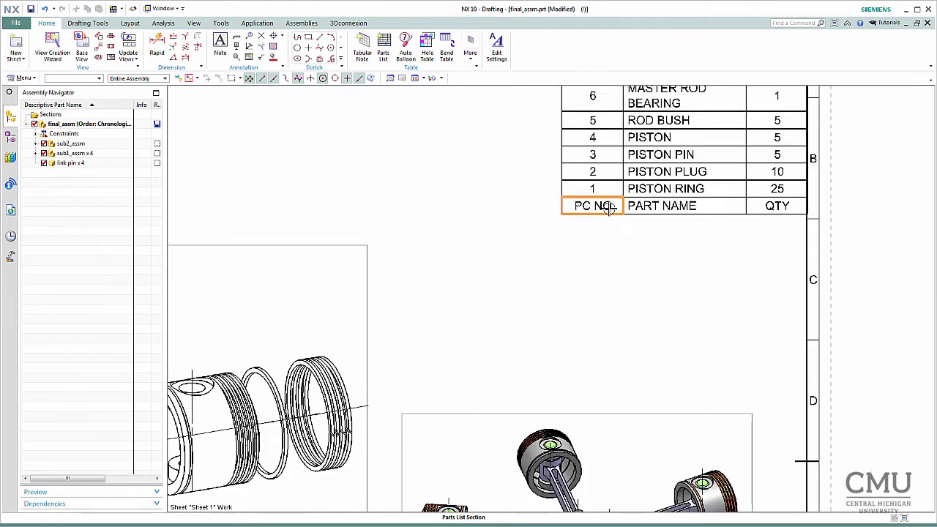
{"action": "scroll", "coordinate": [590, 192], "scroll_direction": "down", "scroll_amount": 3}
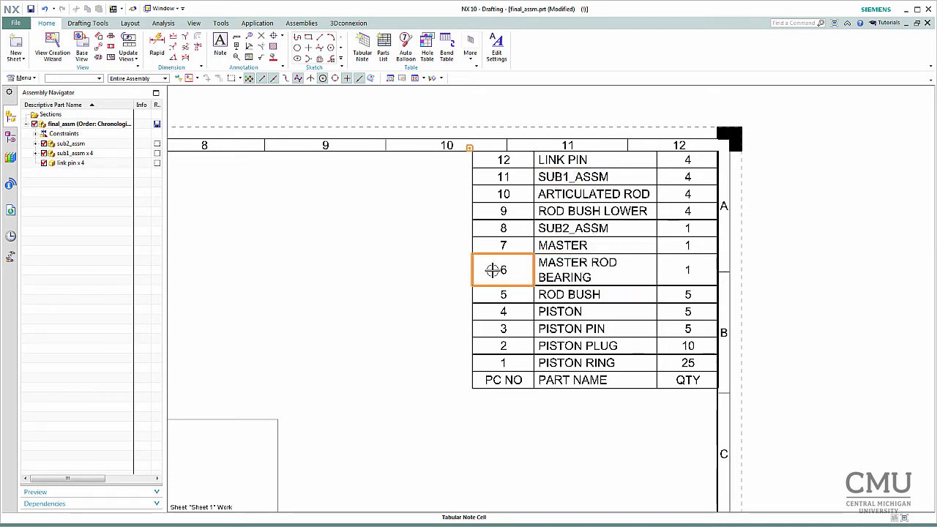
{"action": "scroll", "coordinate": [382, 357], "scroll_direction": "down", "scroll_amount": 5}
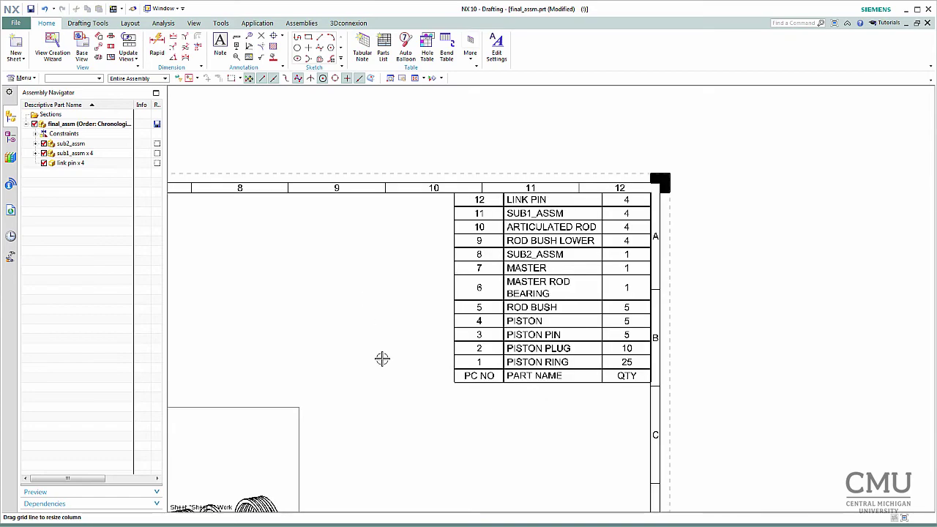
{"action": "middle_click_drag", "start_coordinate": [647, 272], "coordinate": [780, 228], "text": "shift"}
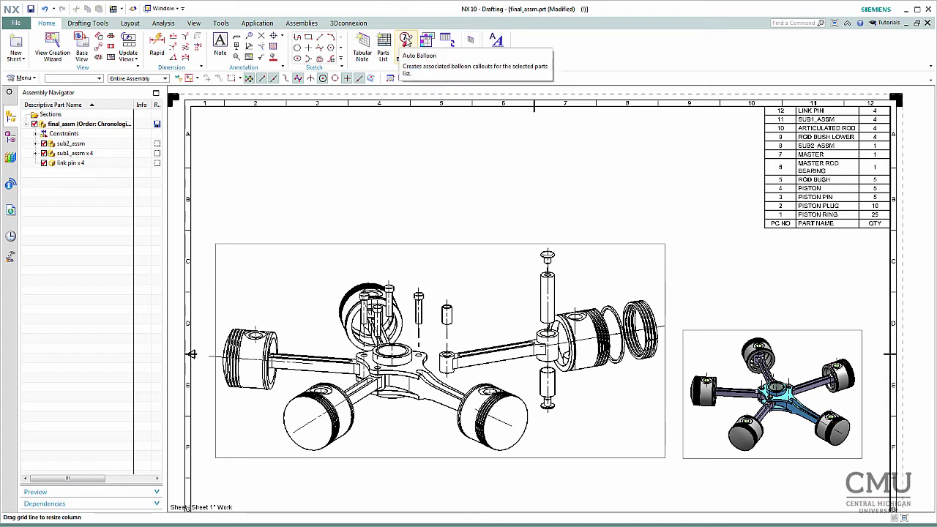
{"action": "left_click", "coordinate": [405, 41]}
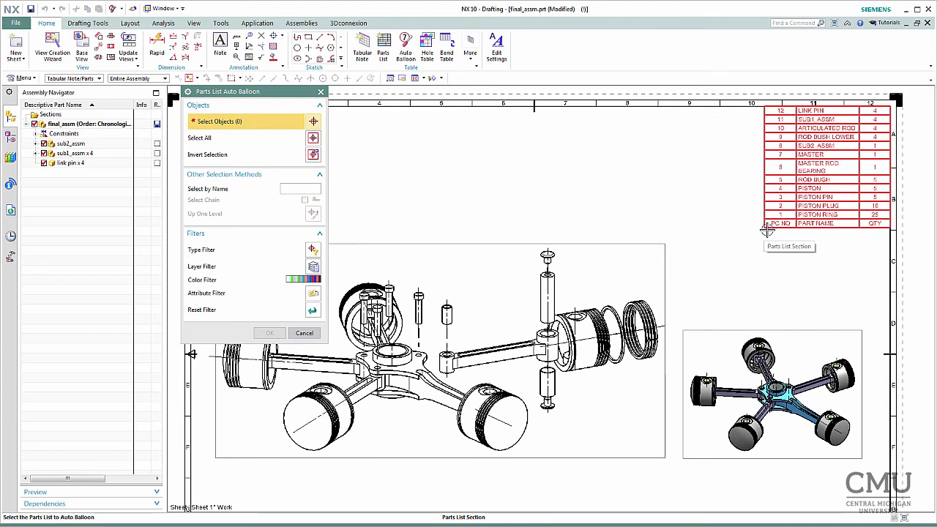
{"action": "left_click", "coordinate": [768, 230]}
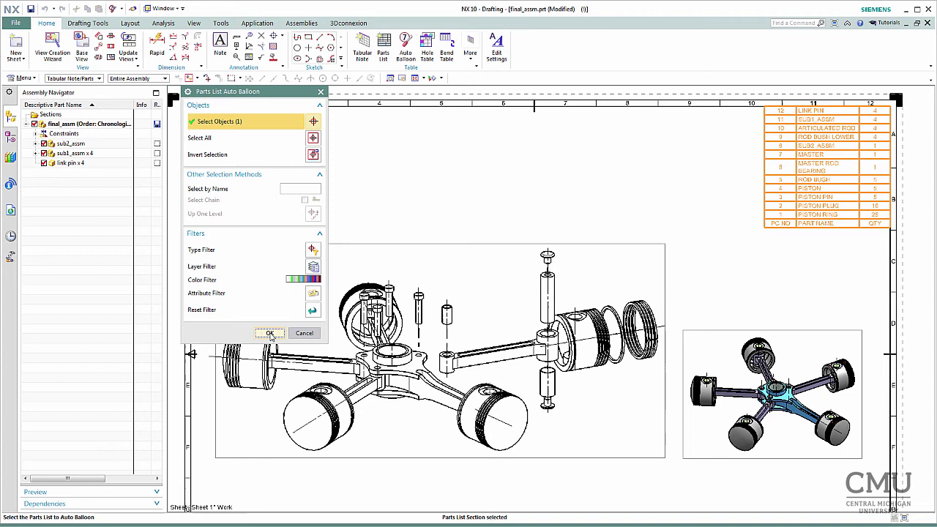
{"action": "left_click", "coordinate": [270, 333]}
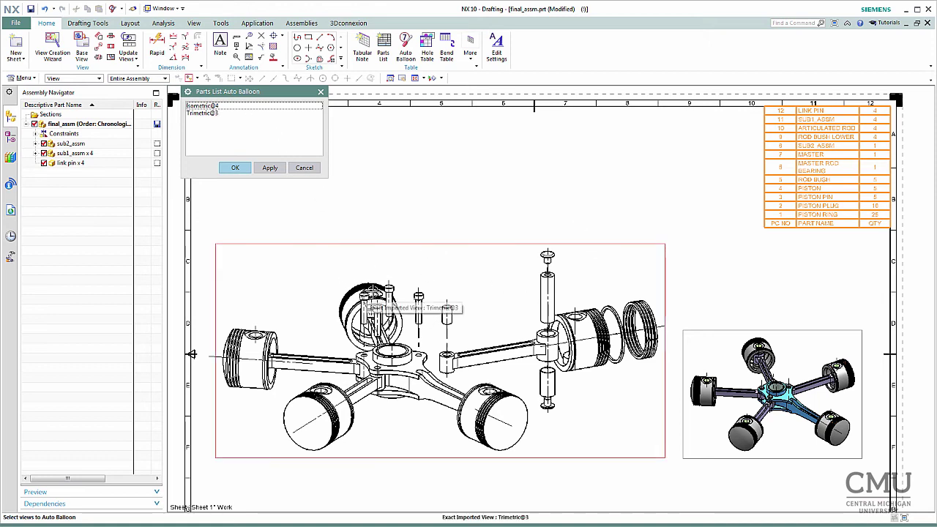
{"action": "left_click", "coordinate": [199, 114]}
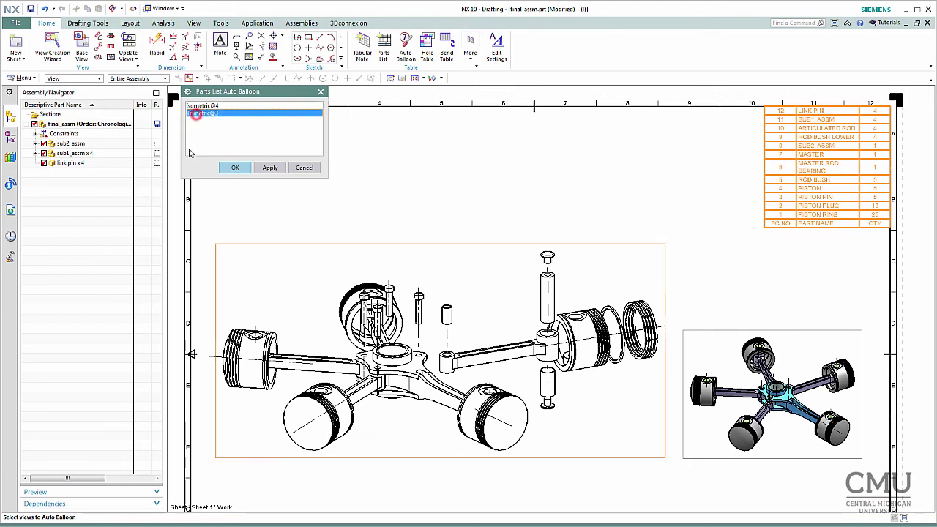
{"action": "left_click", "coordinate": [236, 169]}
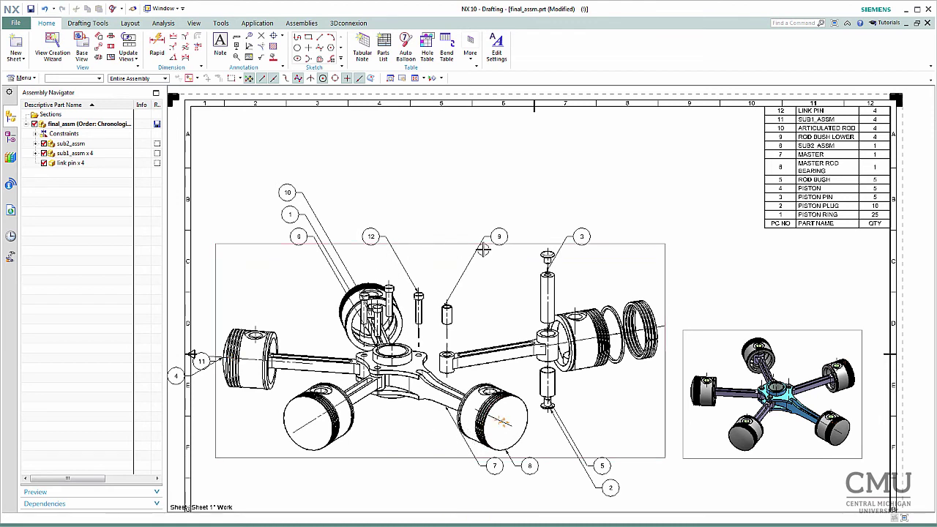
Rearrange the balloons, lining up 6, 1 and 10 above the exploded view and 11, 4, 2 and 5 below it.
{"action": "left_click_drag", "start_coordinate": [287, 193], "coordinate": [301, 235]}
{"action": "left_click_drag", "start_coordinate": [202, 360], "coordinate": [254, 464]}
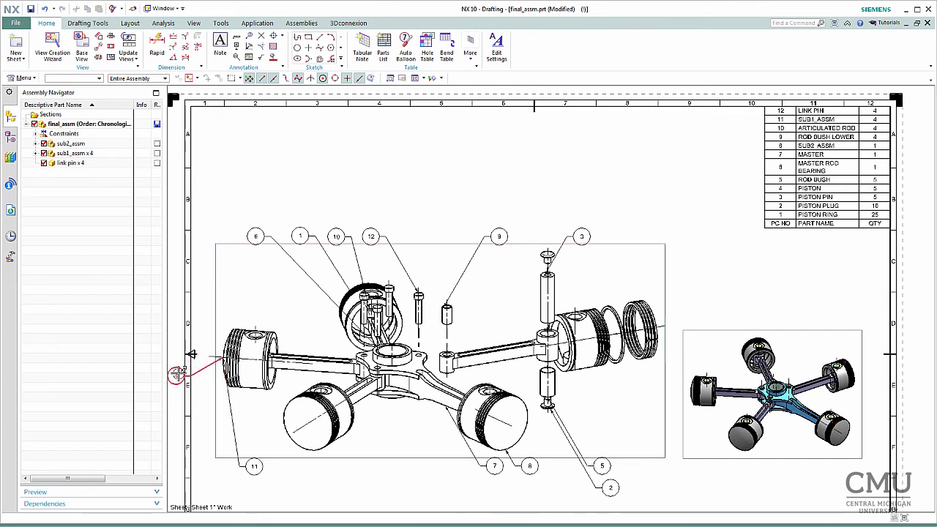
{"action": "left_click_drag", "start_coordinate": [176, 375], "coordinate": [312, 466]}
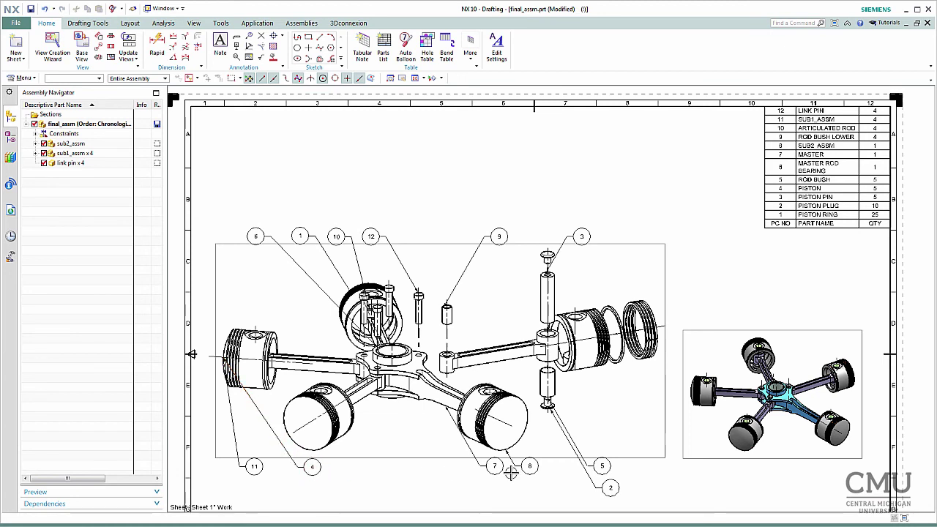
{"action": "left_click_drag", "start_coordinate": [603, 466], "coordinate": [631, 468]}
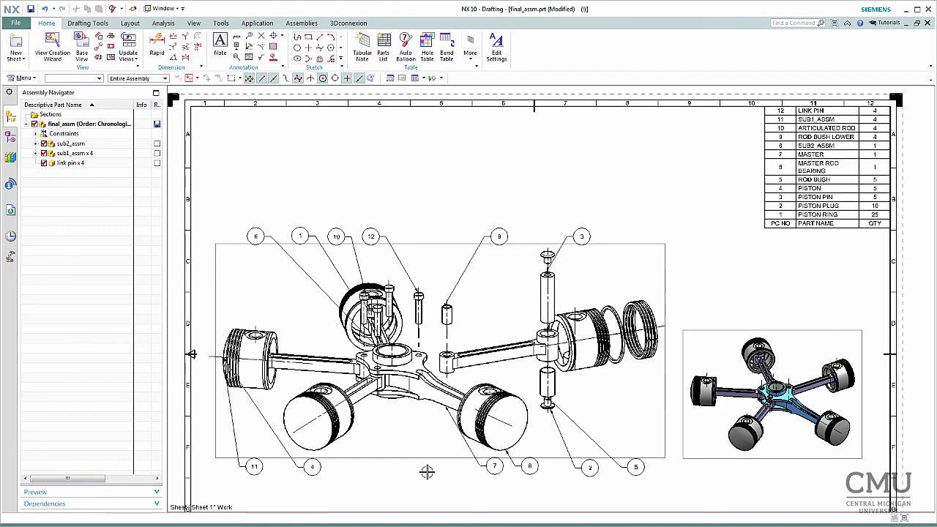
{"action": "scroll", "coordinate": [428, 472], "scroll_direction": "up", "scroll_amount": 2}
{"action": "scroll", "coordinate": [429, 473], "scroll_direction": "down", "scroll_amount": 4}
{"action": "middle_click_drag", "start_coordinate": [429, 468], "coordinate": [437, 379], "text": "shift"}
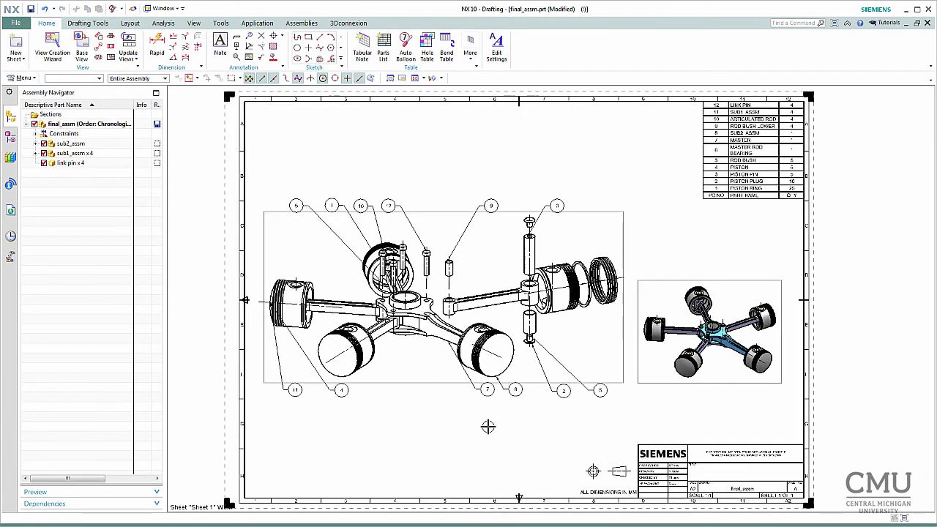